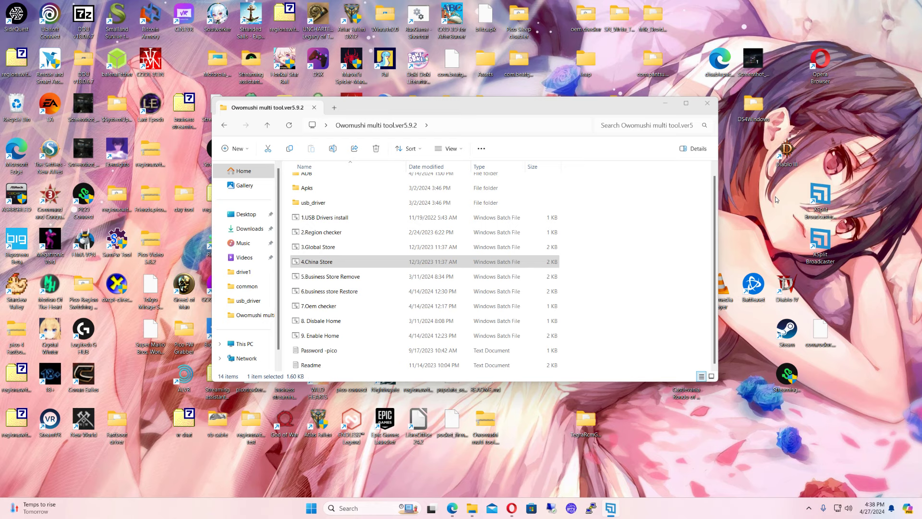
# Restore and maximize the Opera window, start casting the Pico Neo 3 view, and show it full screen.
pyautogui.click(511, 508)
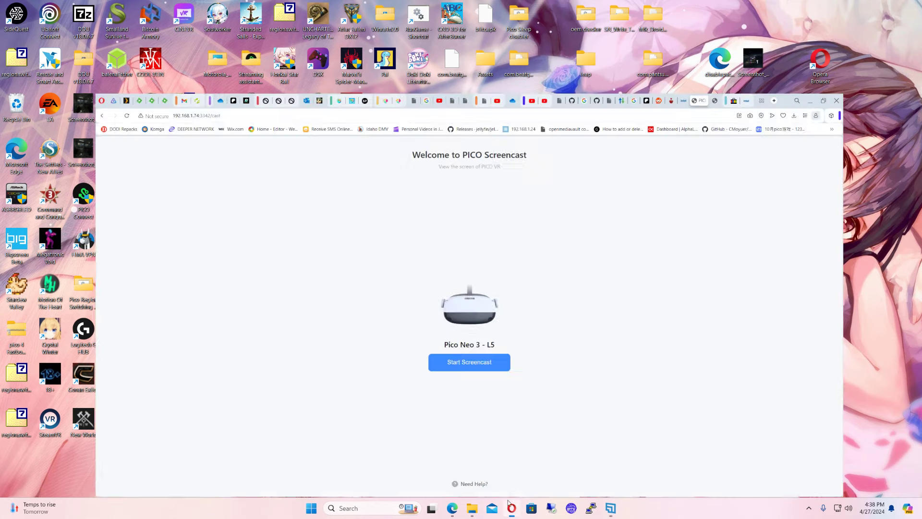
pyautogui.doubleClick(642, 91)
pyautogui.click(463, 328)
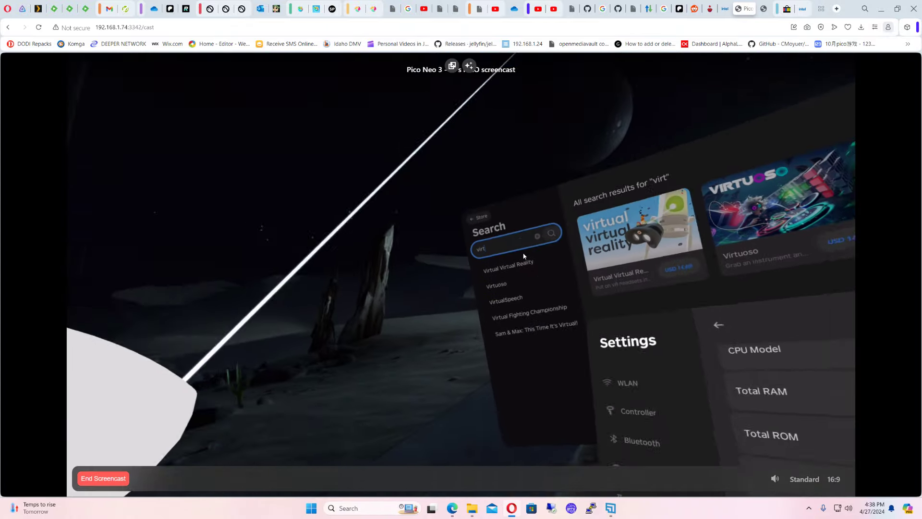
pyautogui.press('F11')
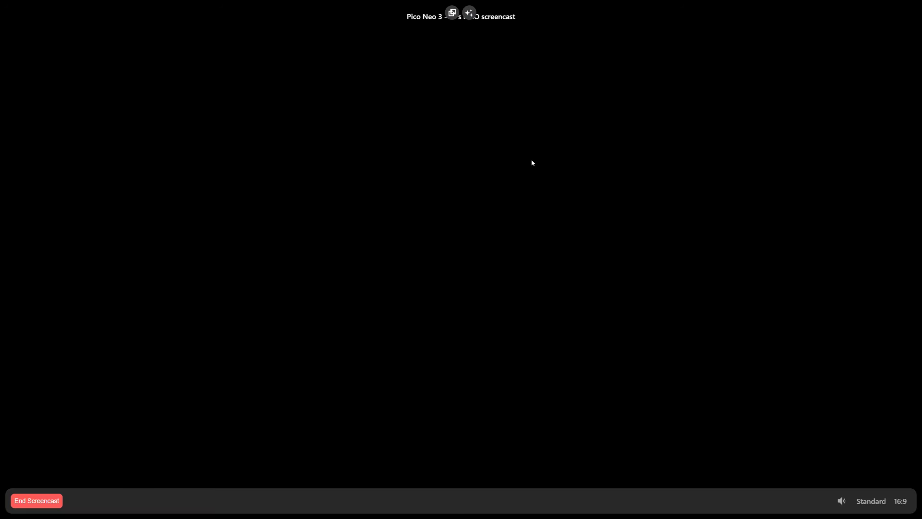
# Exit the full-screen cast, minimize Opera, and select 2.Region checker in the Owomushi folder.
pyautogui.press('Escape')
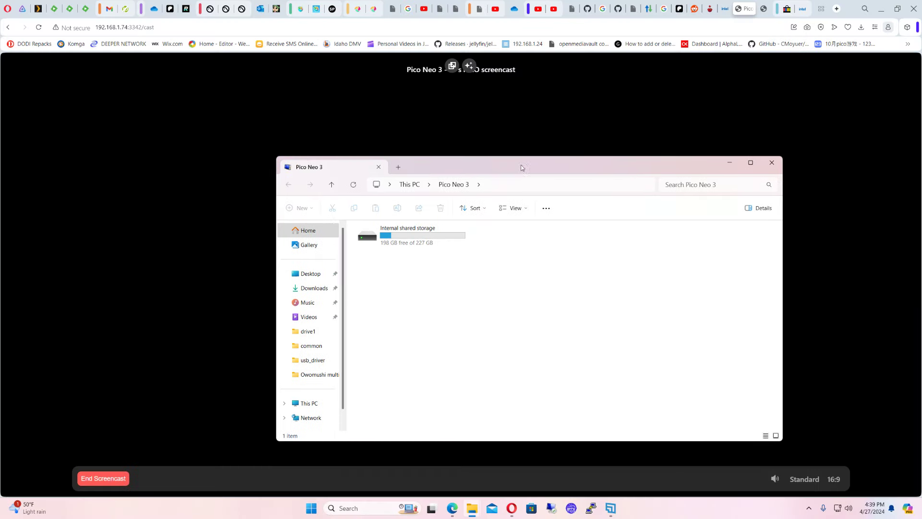
pyautogui.click(879, 10)
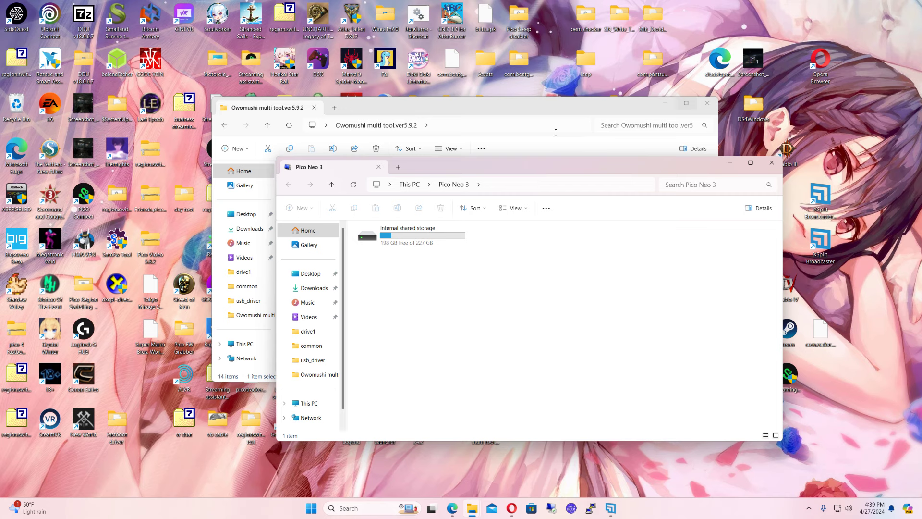
pyautogui.click(555, 106)
pyautogui.click(310, 233)
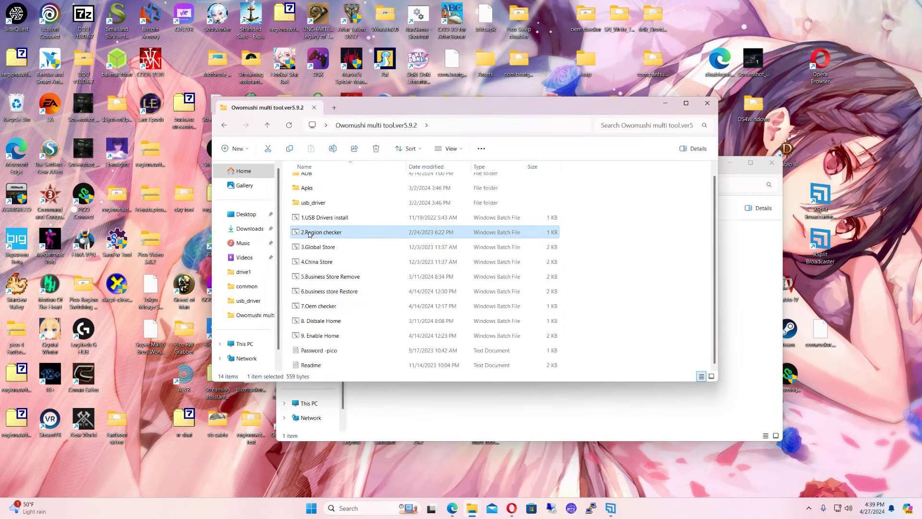
# Run 2.Region checker, which reports the region as CN, then close its console.
pyautogui.doubleClick(310, 233)
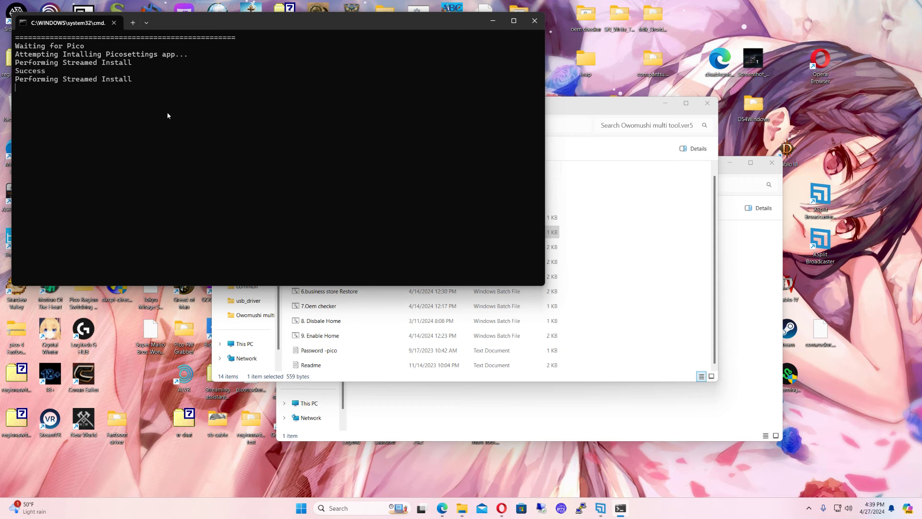
pyautogui.click(585, 101)
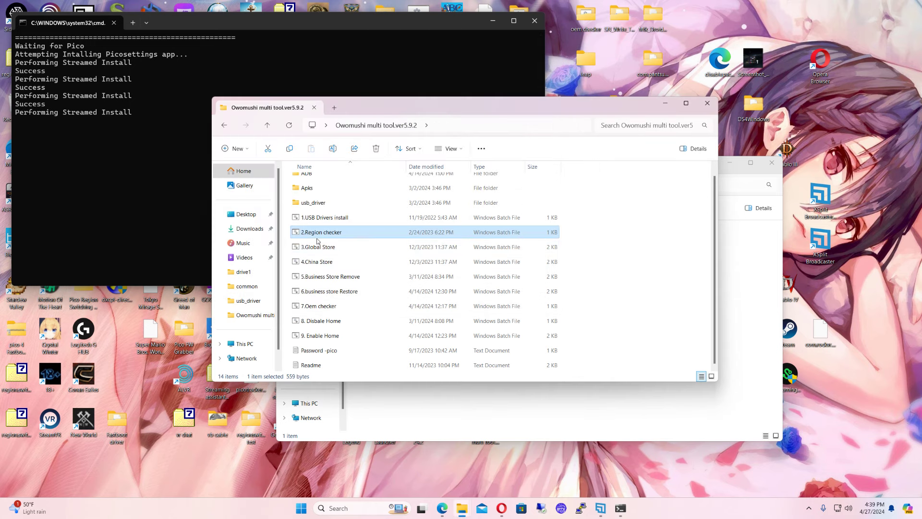
pyautogui.click(129, 229)
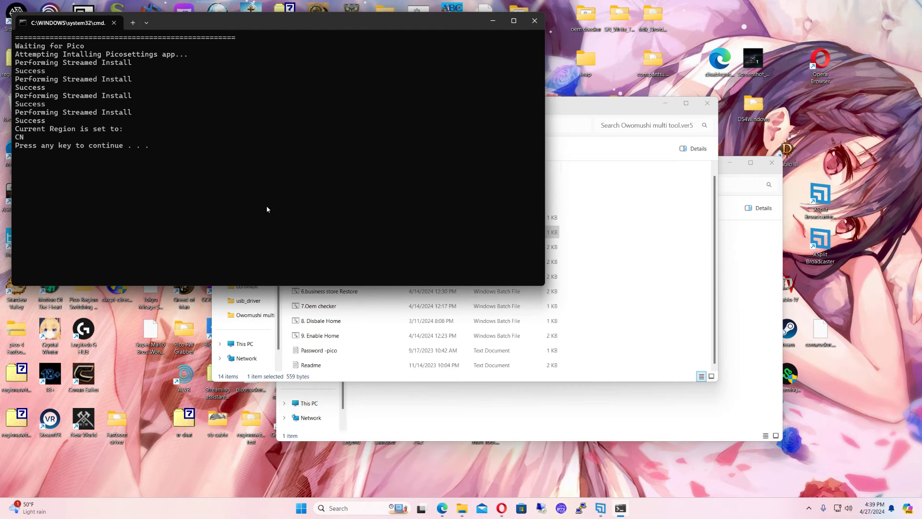
pyautogui.press('Return')
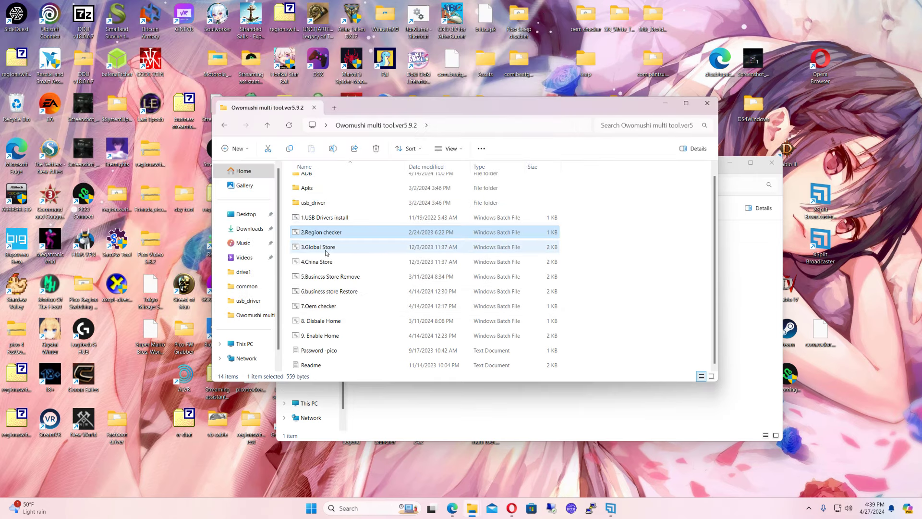
# Restore the Opera screencast page and show the headset's Apps & notifications view full screen.
pyautogui.click(510, 509)
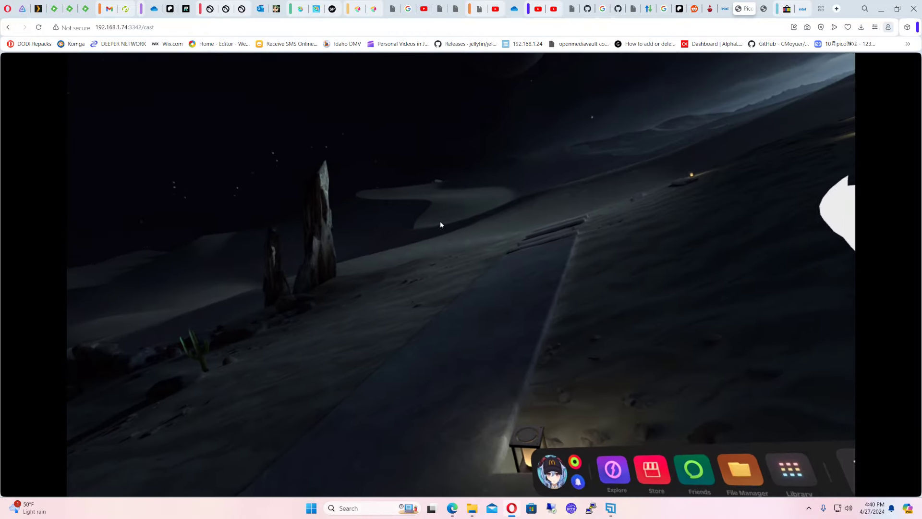
pyautogui.press('F11')
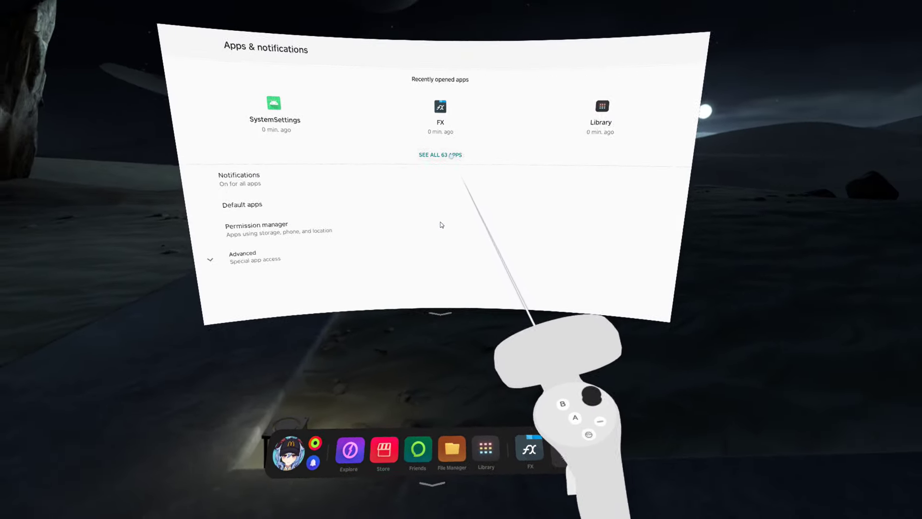
# List all installed apps with system apps shown and scroll down to Explore.
pyautogui.click(451, 155)
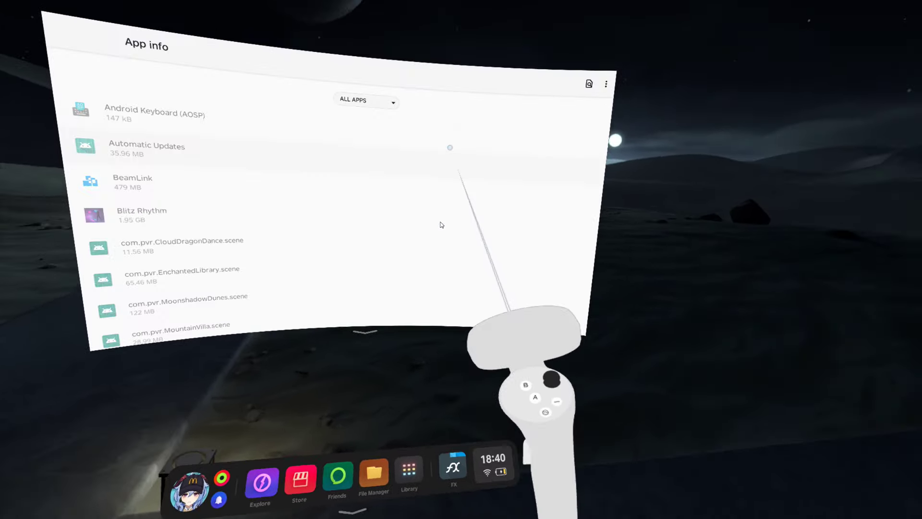
pyautogui.click(556, 100)
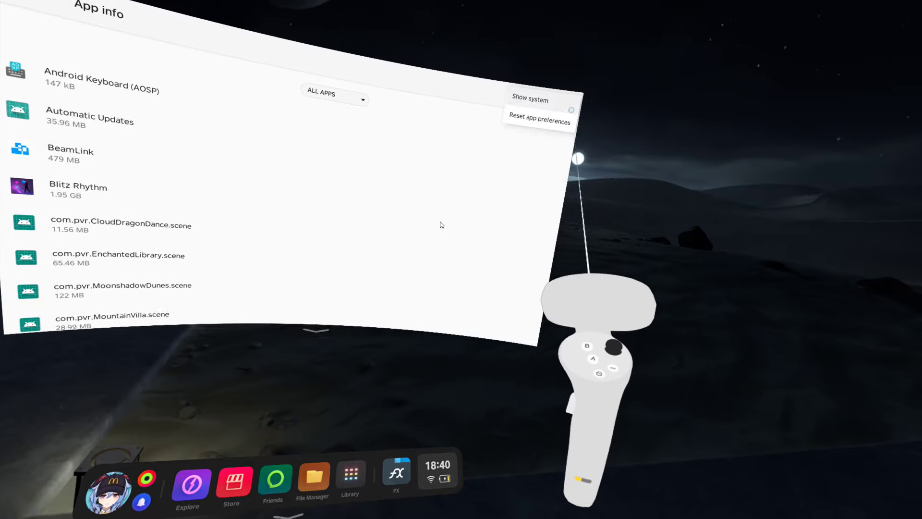
pyautogui.click(531, 97)
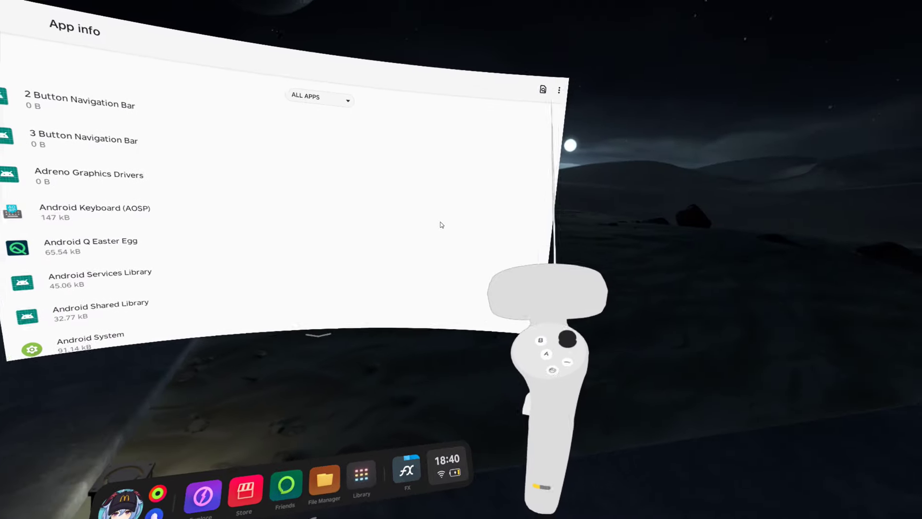
pyautogui.click(559, 90)
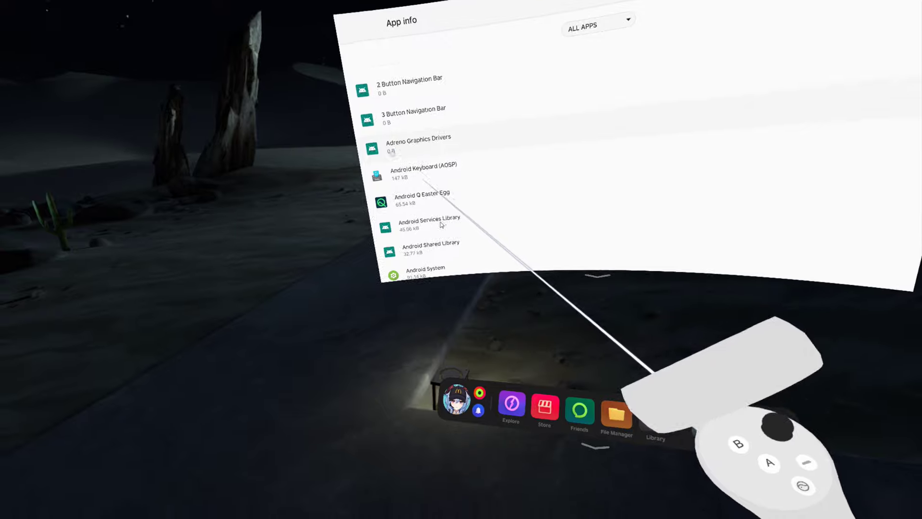
pyautogui.scroll(-10, 442, 224)
pyautogui.scroll(-5, 441, 225)
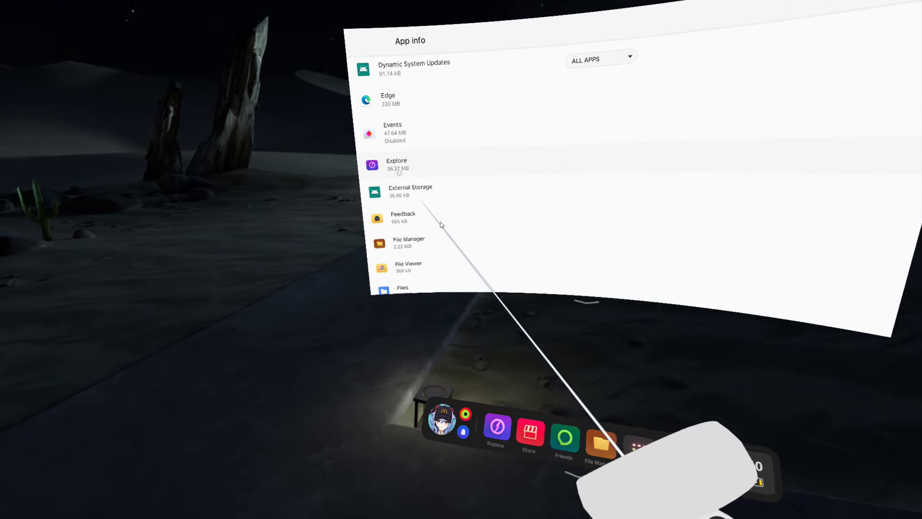
# Uninstall Explore's updates to restore its factory version.
pyautogui.click(397, 151)
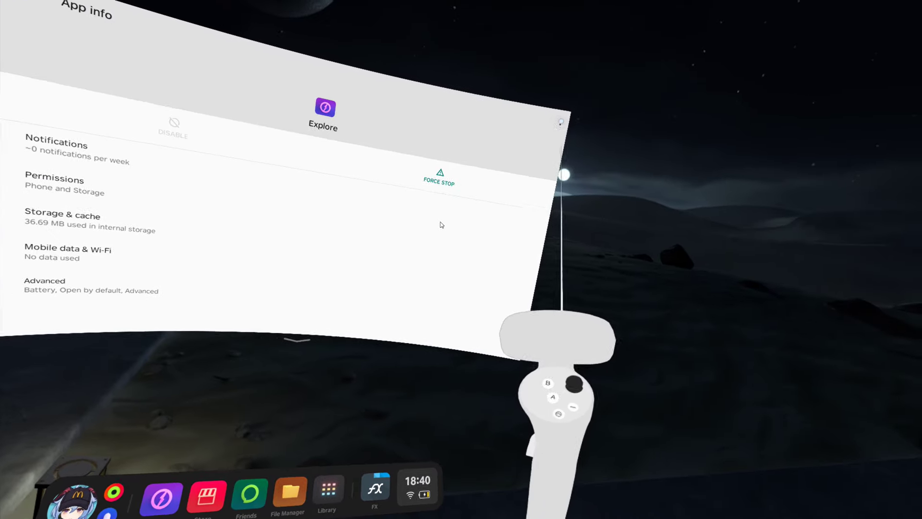
pyautogui.click(561, 121)
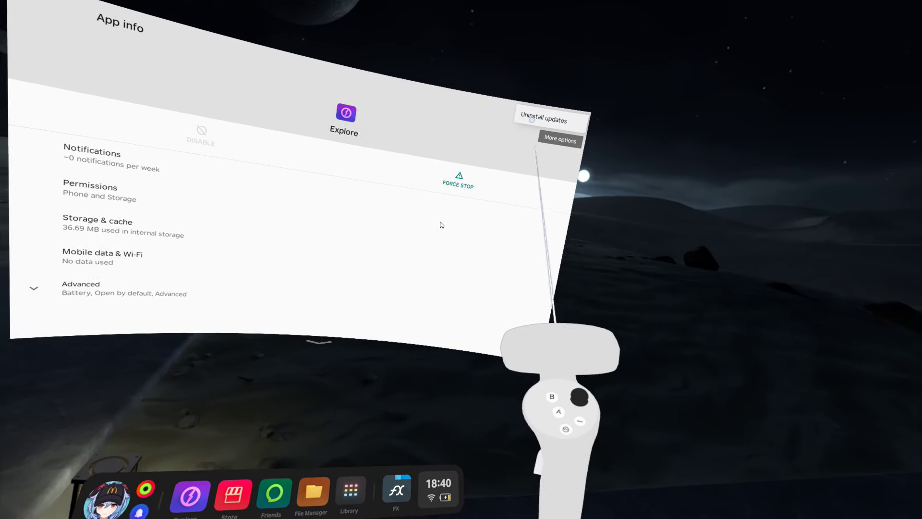
pyautogui.click(528, 122)
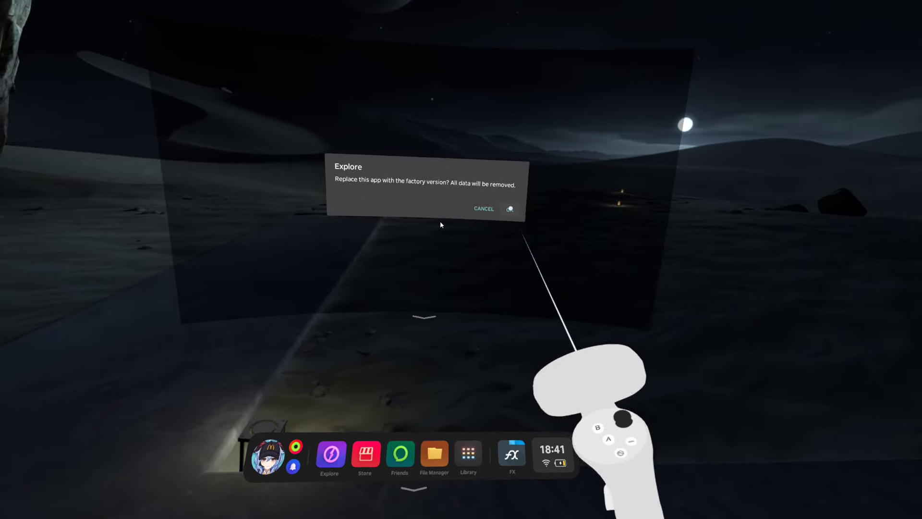
pyautogui.click(509, 204)
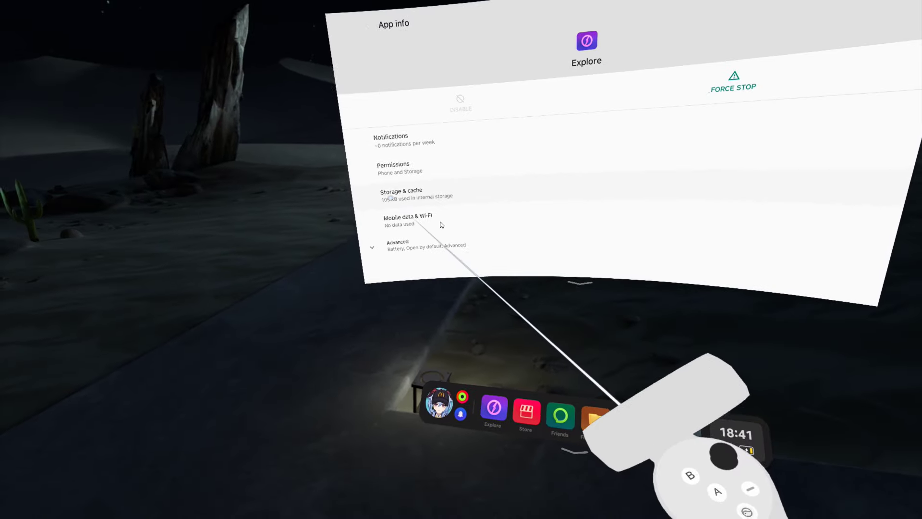
# Clear Explore's storage, down to 91.14 kB, and return to its app details.
pyautogui.click(382, 195)
pyautogui.click(411, 132)
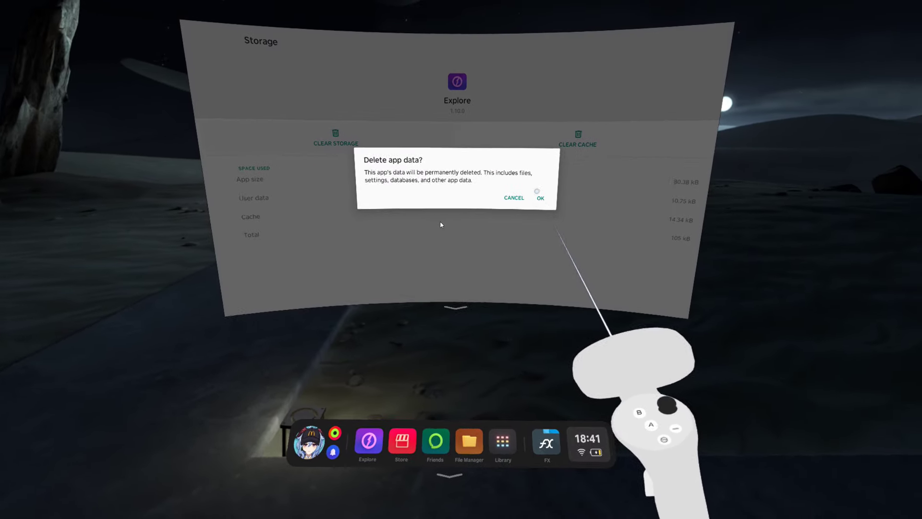
pyautogui.click(615, 198)
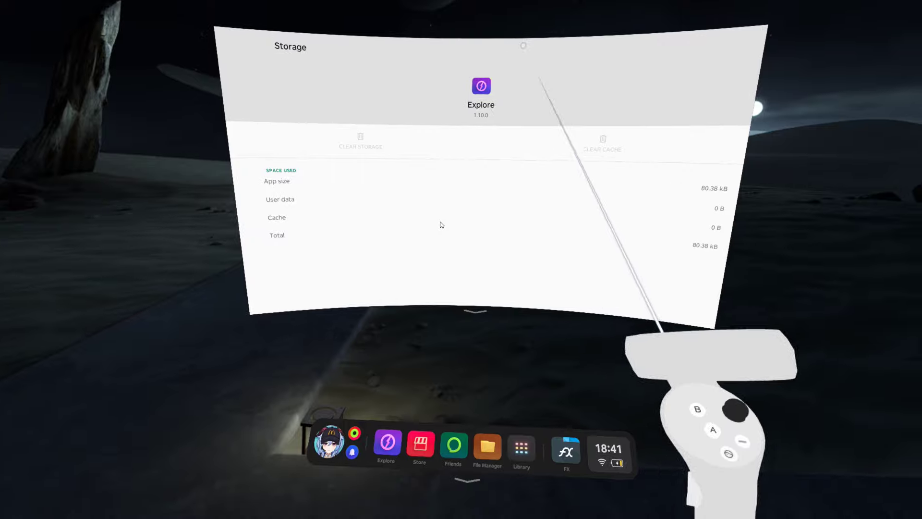
pyautogui.press('Escape')
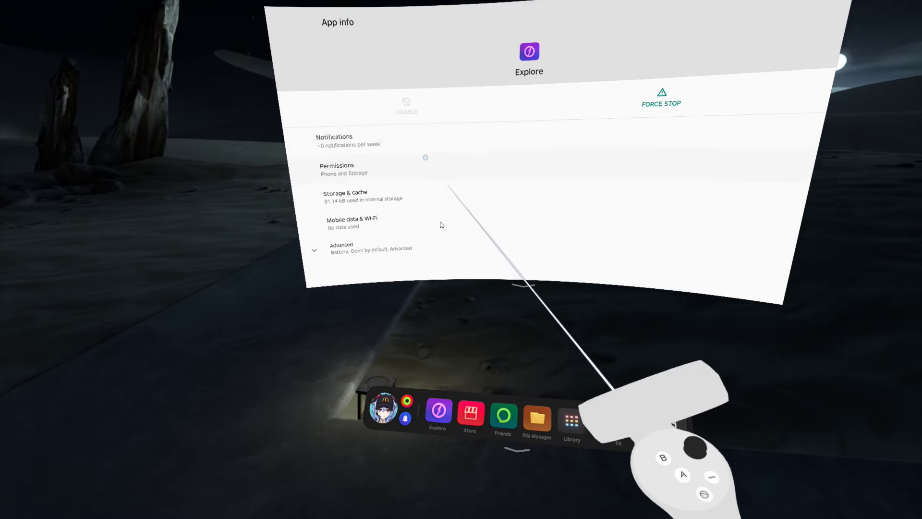
# Find pui_matrix in the full app list and uninstall its updates.
pyautogui.press('Escape')
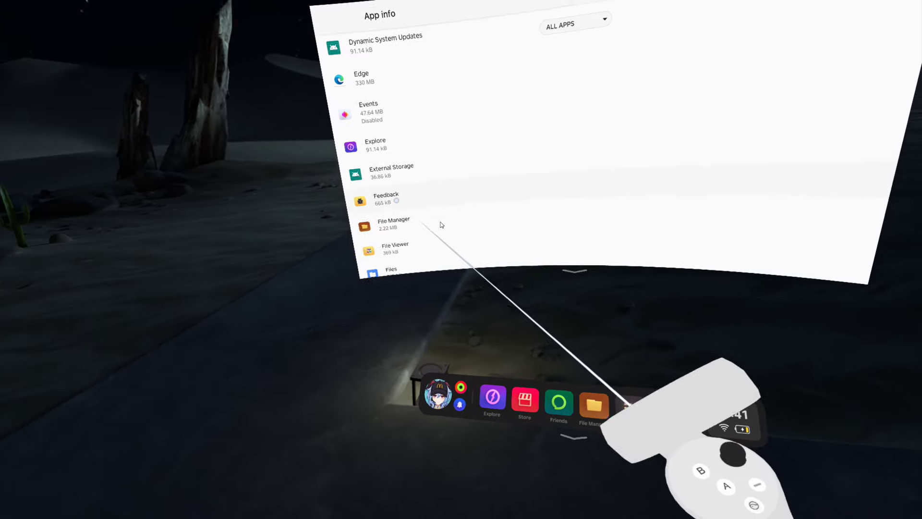
pyautogui.scroll(-3, 441, 225)
pyautogui.scroll(-10, 441, 225)
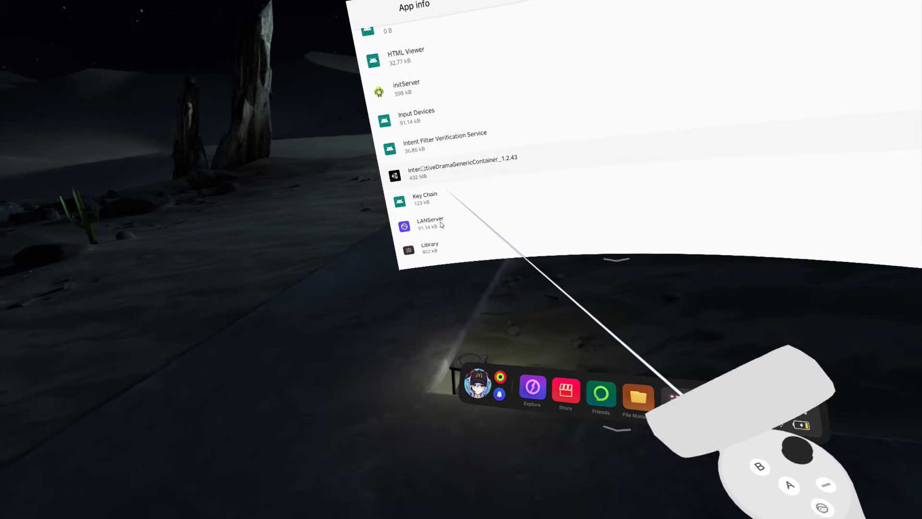
pyautogui.scroll(-10, 441, 224)
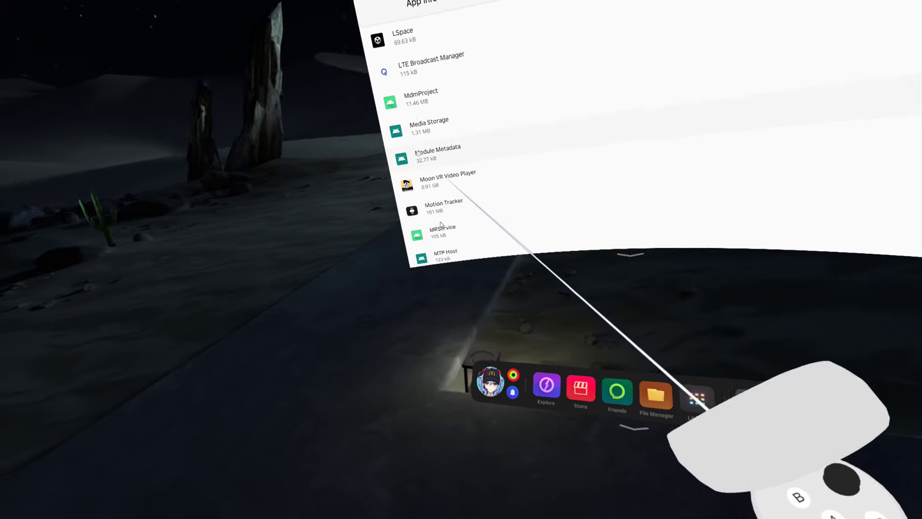
pyautogui.scroll(-10, 440, 225)
pyautogui.scroll(5, 441, 224)
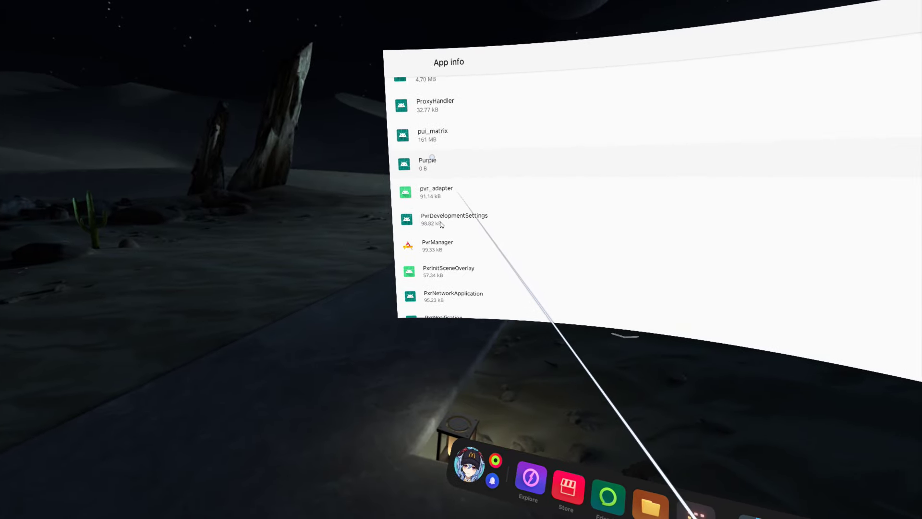
pyautogui.click(440, 147)
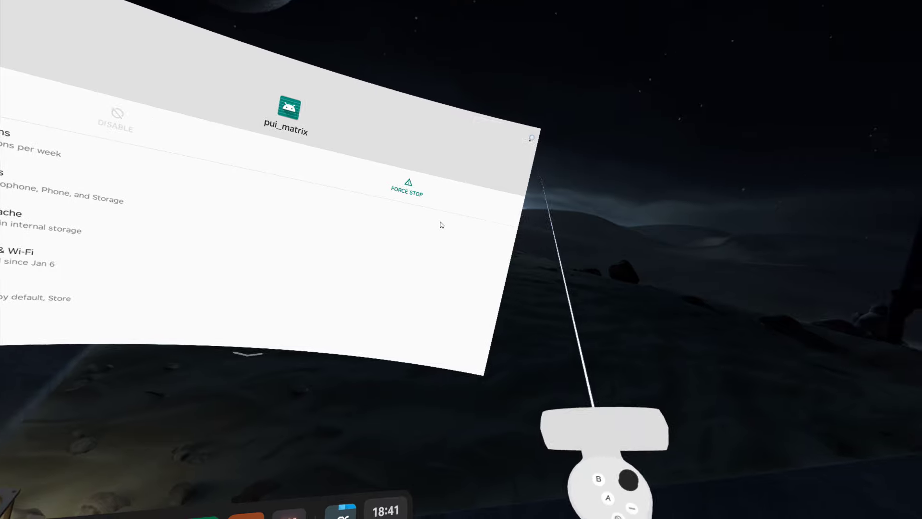
pyautogui.click(547, 141)
pyautogui.click(528, 142)
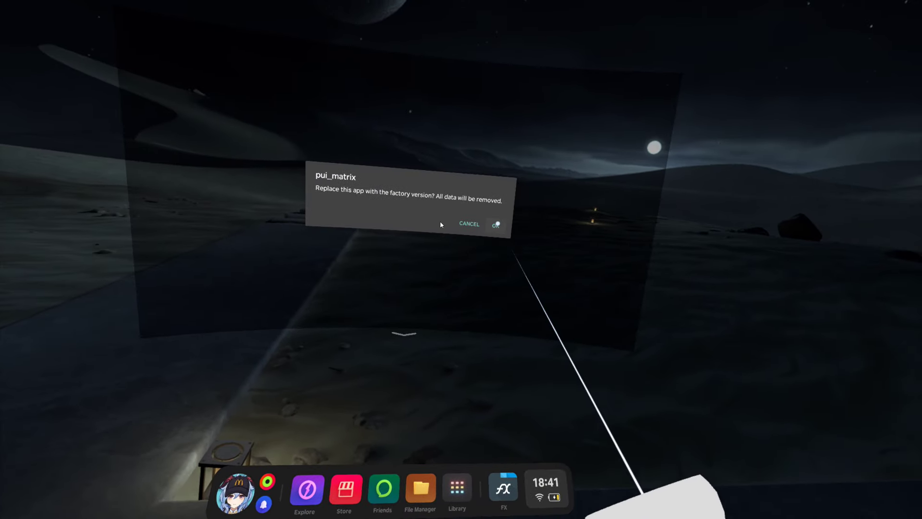
pyautogui.click(518, 224)
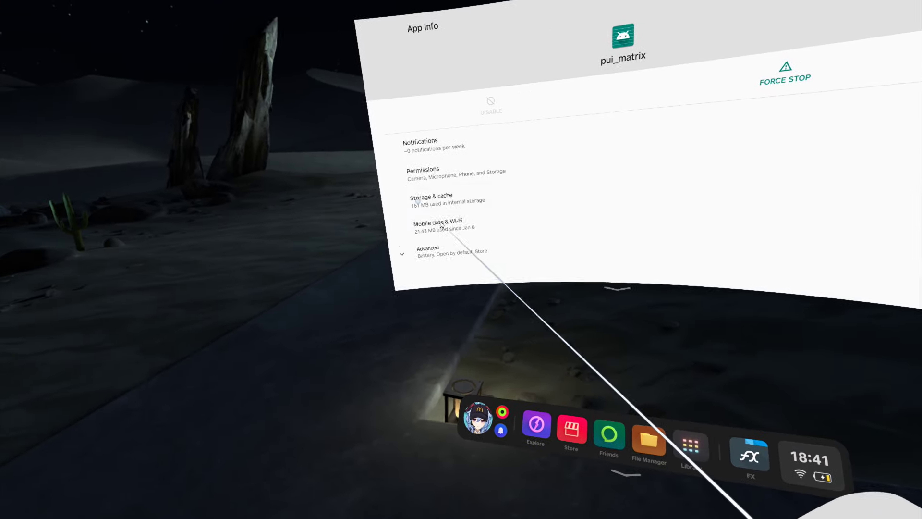
# Clear pui_matrix's storage and cache to 0 B, then force-stop it.
pyautogui.click(269, 234)
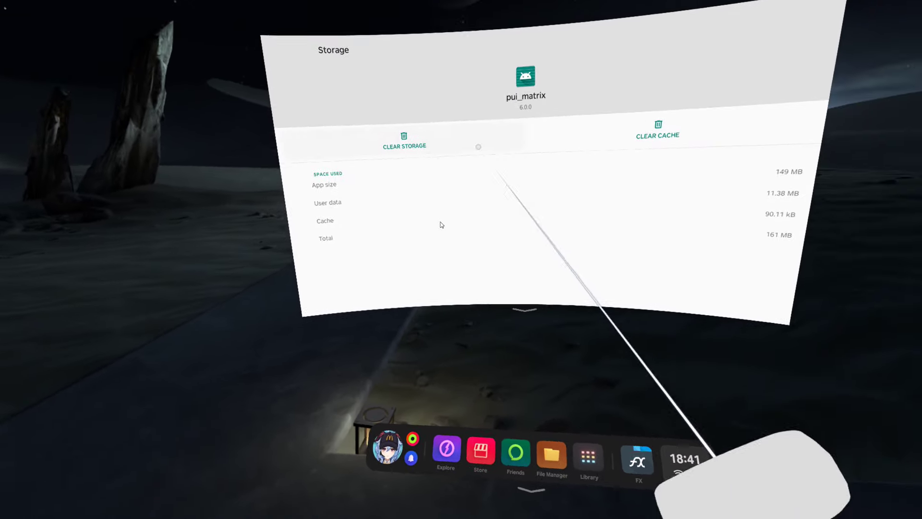
pyautogui.click(478, 147)
pyautogui.click(505, 198)
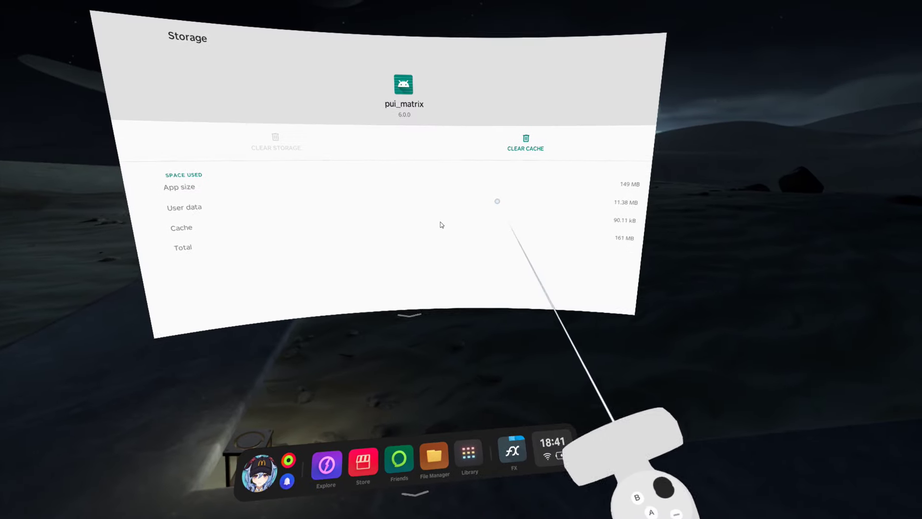
pyautogui.click(525, 144)
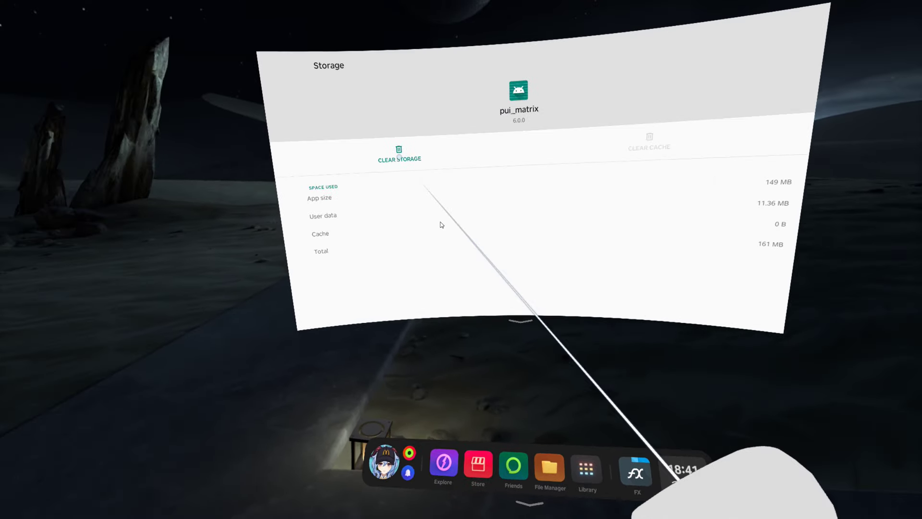
pyautogui.click(399, 156)
pyautogui.click(615, 207)
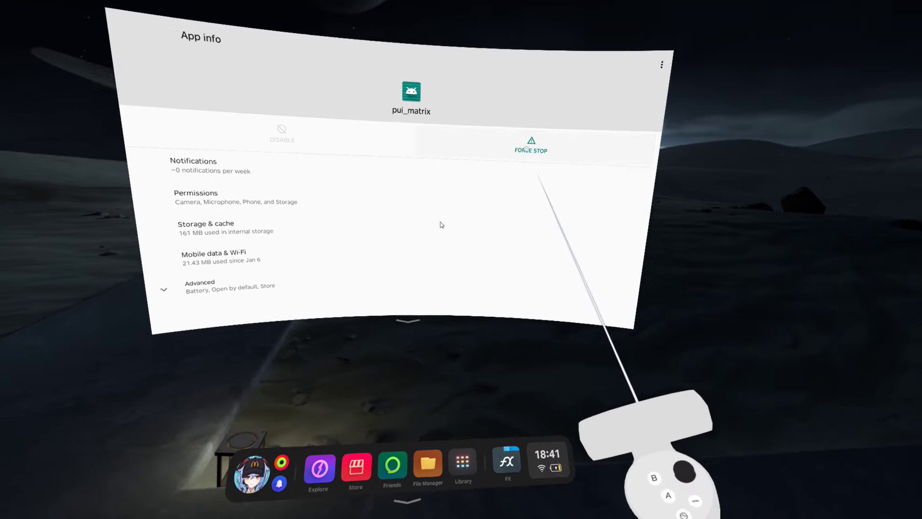
pyautogui.click(527, 149)
pyautogui.click(497, 213)
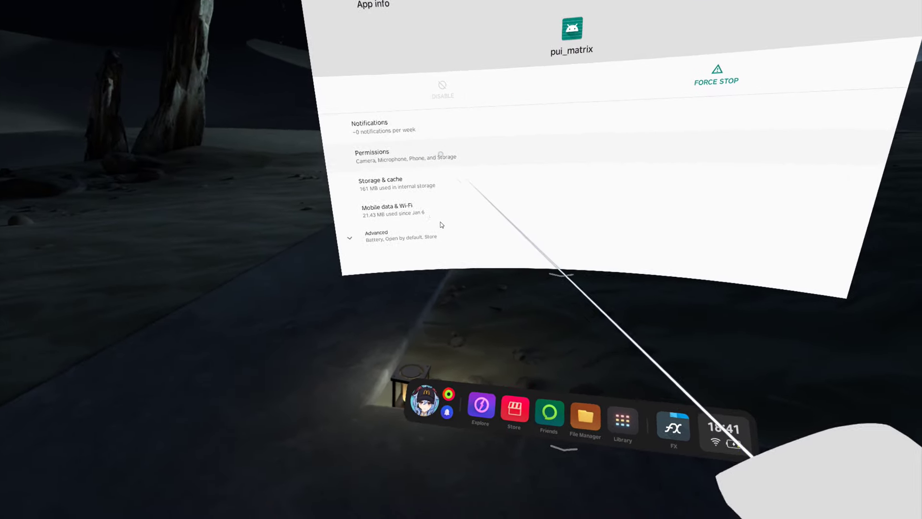
# Go back to the app list and open the Store app's details, showing 169 MB used.
pyautogui.press('Escape')
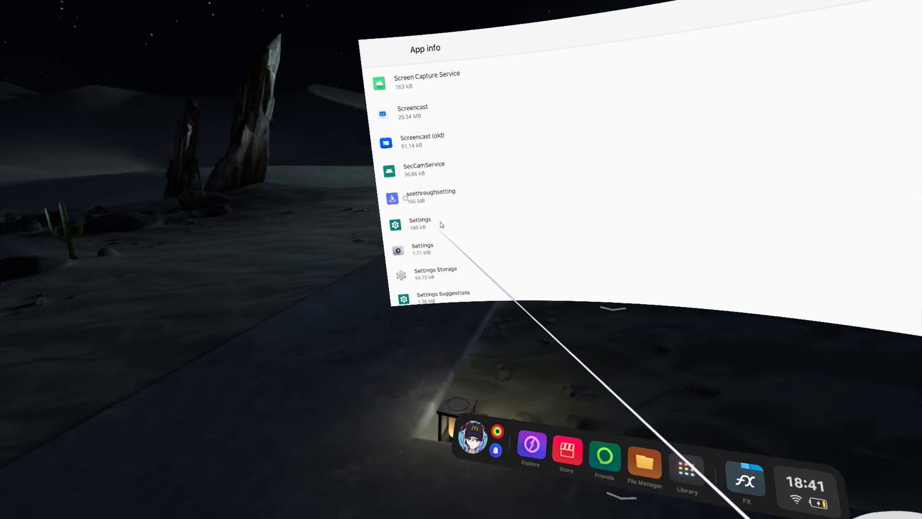
pyautogui.scroll(-4, 441, 224)
pyautogui.click(404, 115)
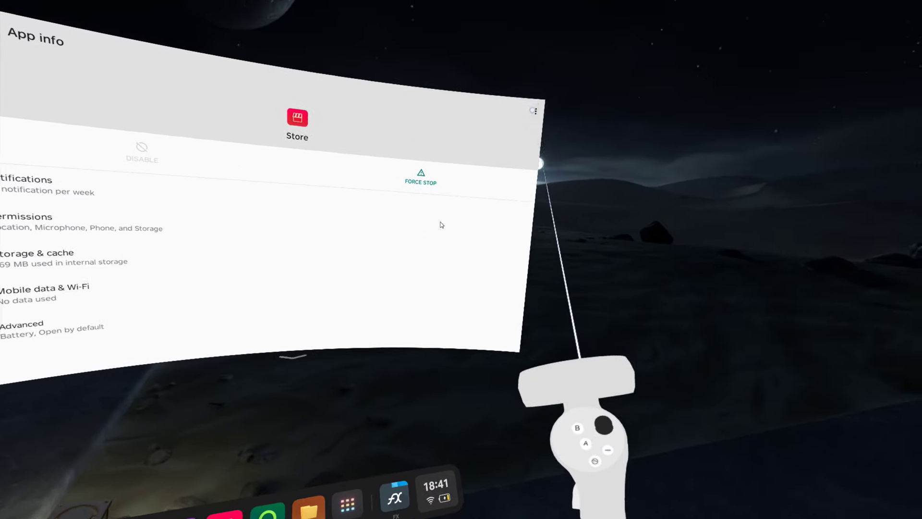
# Uninstall the Store app's updates to restore its factory version.
pyautogui.click(535, 111)
pyautogui.click(504, 51)
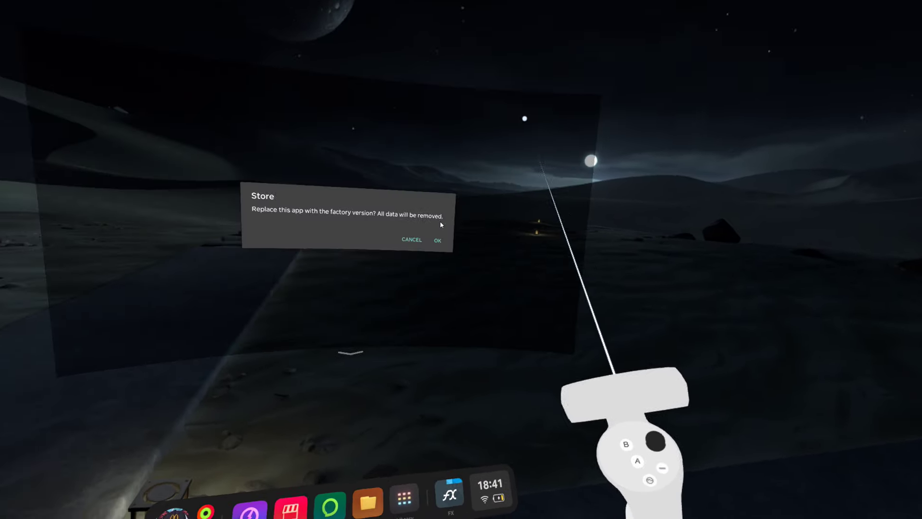
pyautogui.click(488, 210)
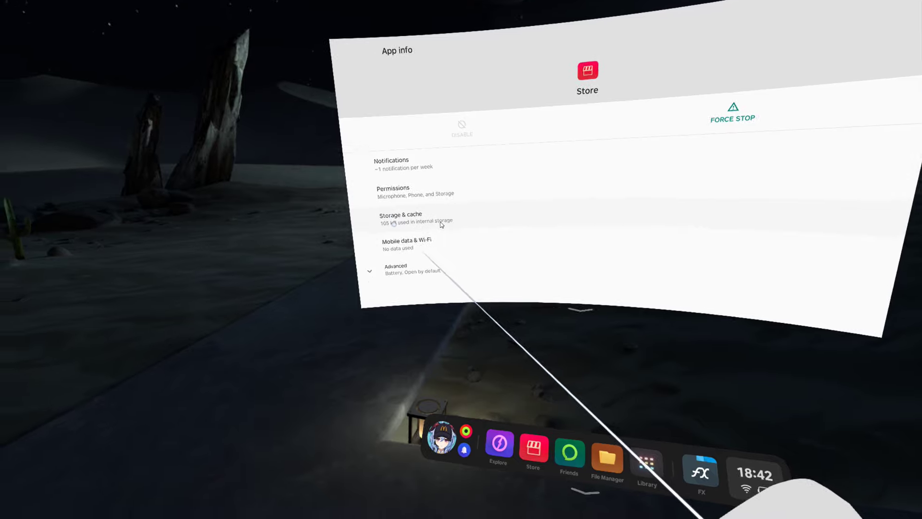
# Clear the Store app's storage and return to the full app list.
pyautogui.click(394, 223)
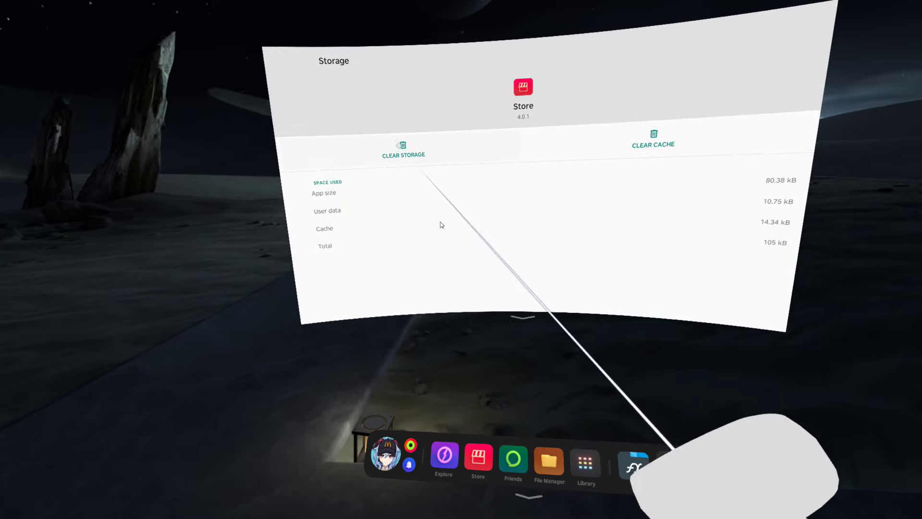
pyautogui.click(405, 156)
pyautogui.click(488, 210)
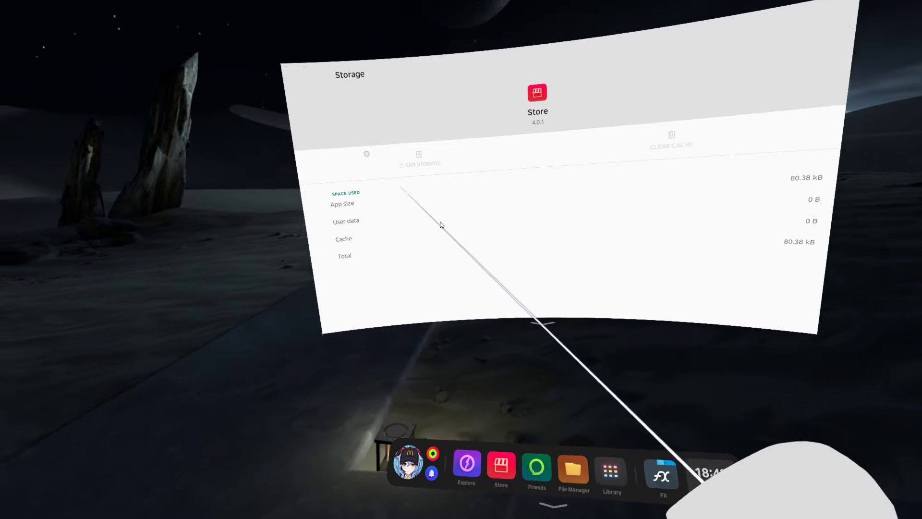
pyautogui.press('Escape')
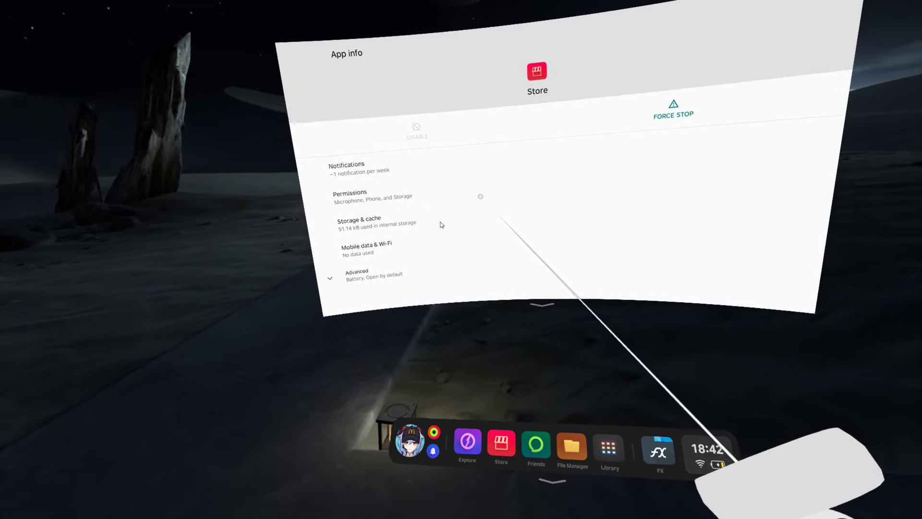
pyautogui.press('Escape')
pyautogui.scroll(-5, 442, 224)
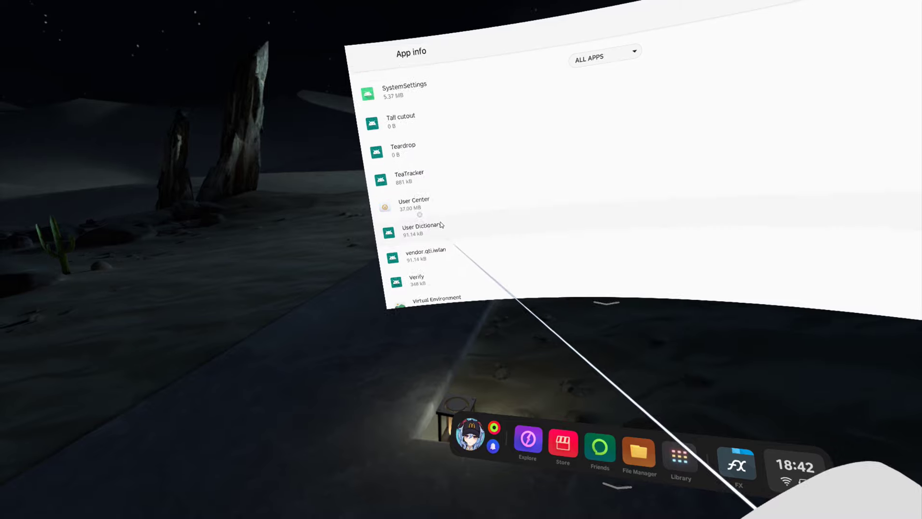
# Open User Center and uninstall its updates to restore the factory version.
pyautogui.click(418, 227)
pyautogui.click(542, 103)
pyautogui.click(498, 106)
pyautogui.click(477, 214)
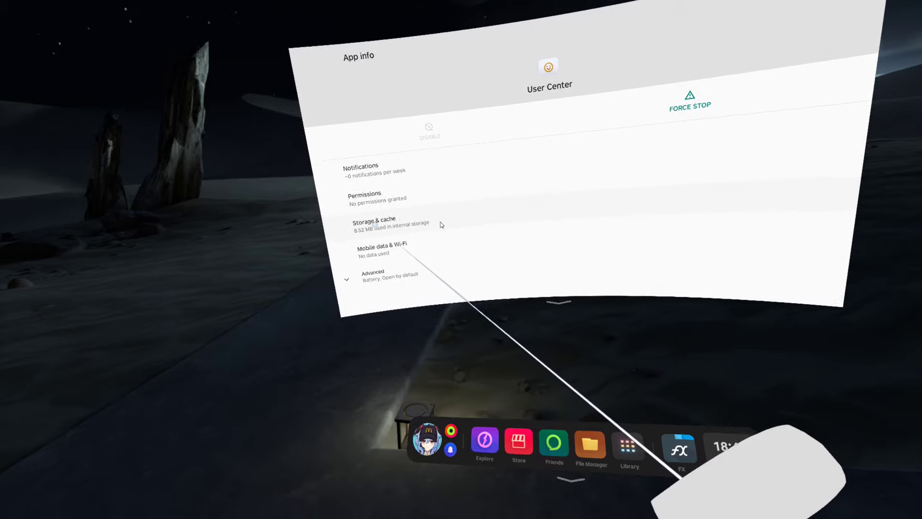
# Clear User Center's storage to 4.72 MB, force-stop it, and return to the app list.
pyautogui.click(416, 240)
pyautogui.click(423, 126)
pyautogui.click(607, 168)
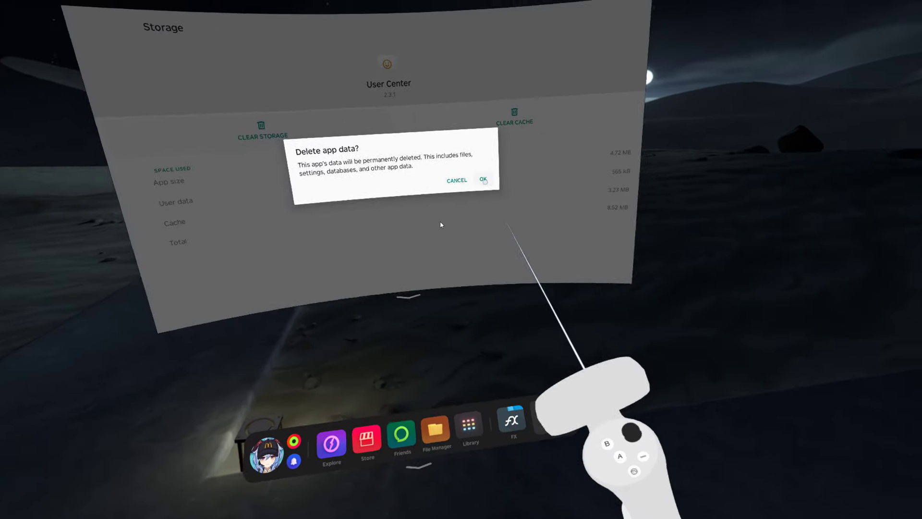
pyautogui.press('Escape')
pyautogui.click(524, 131)
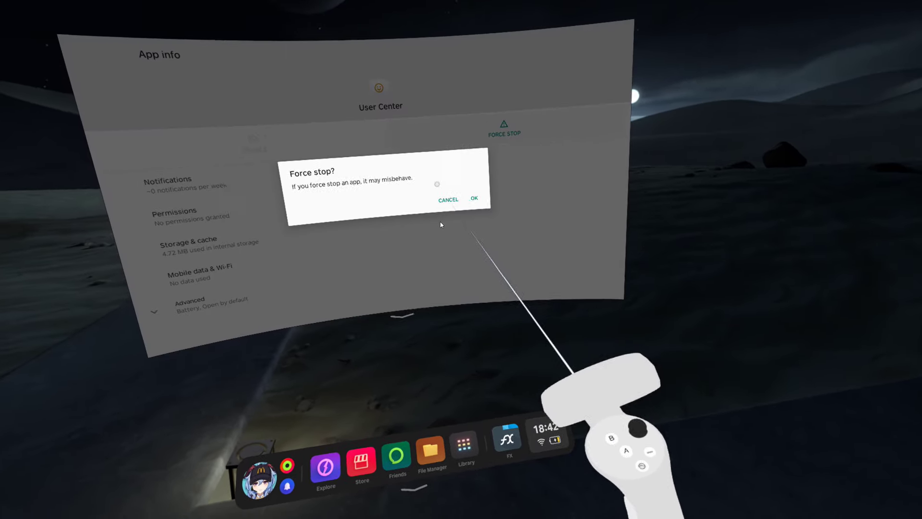
pyautogui.click(477, 196)
pyautogui.press('Escape')
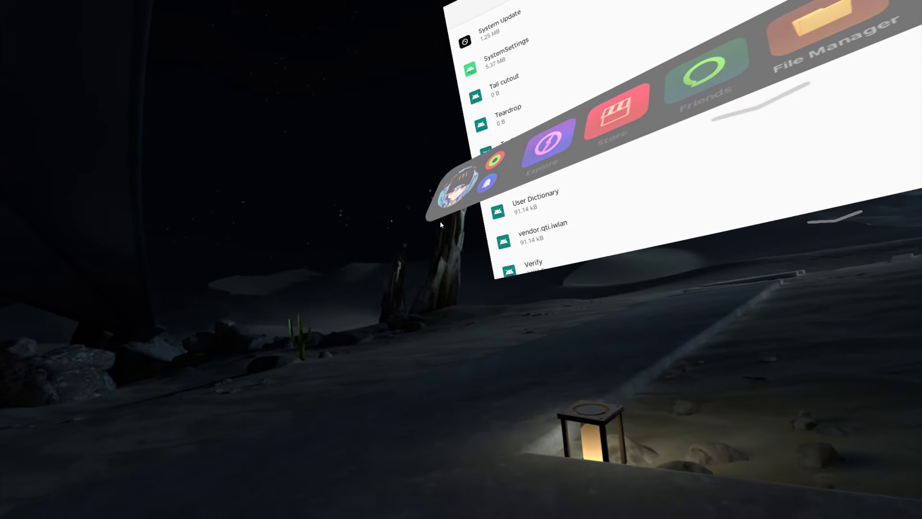
# Exit the full-screen cast, minimize the browser, and select 3.Global Store in the Owomushi folder.
pyautogui.press('Escape')
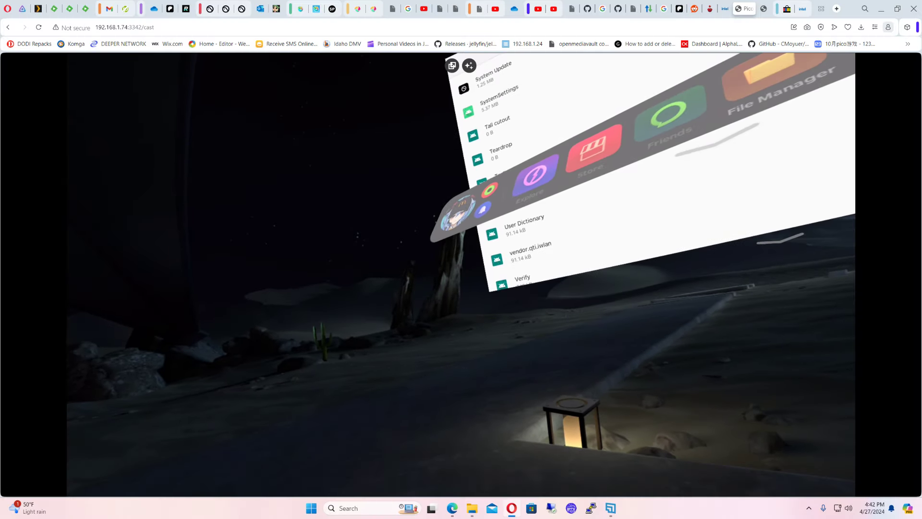
pyautogui.click(885, 9)
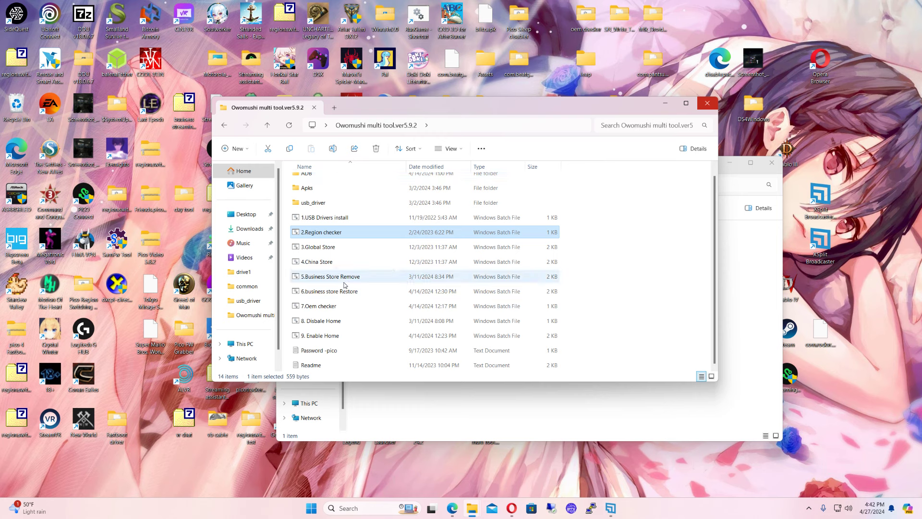
pyautogui.click(325, 250)
# Run the 3.Global Store script through to region US, then close its console.
pyautogui.doubleClick(325, 250)
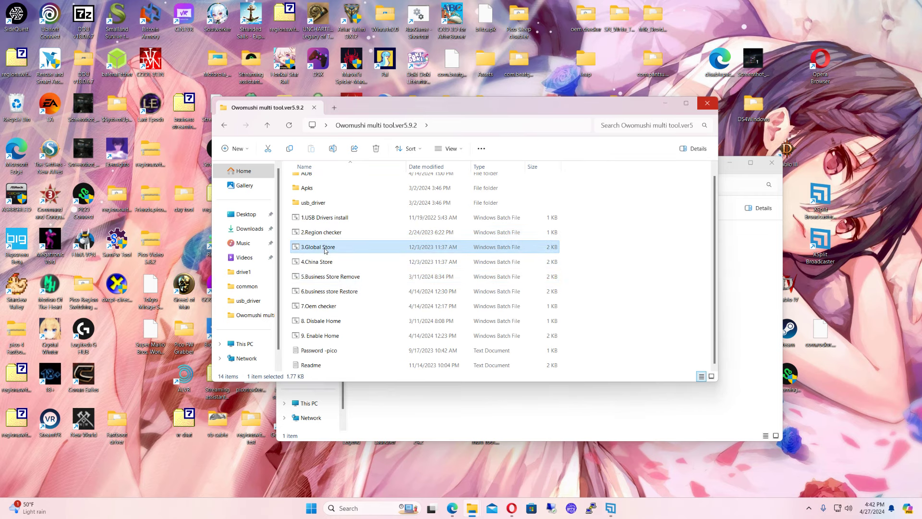
pyautogui.moveTo(276, 31); pyautogui.dragTo(390, 84)
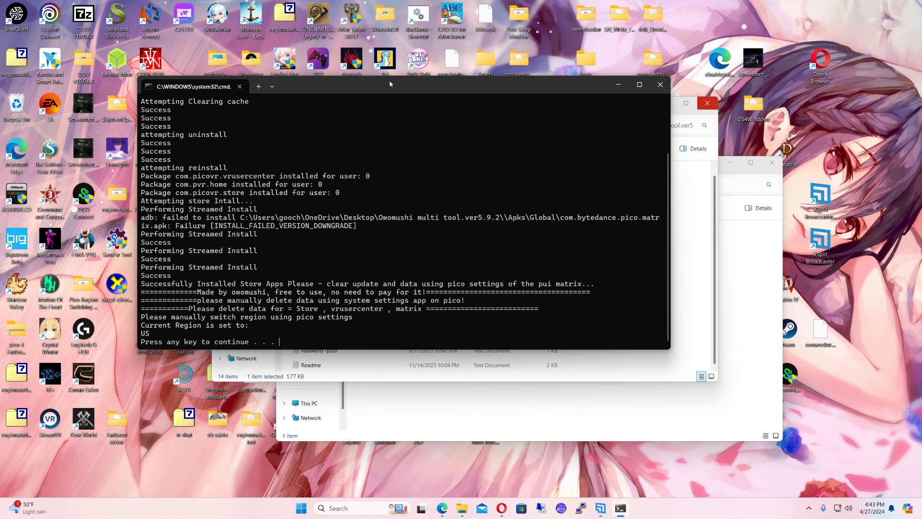
pyautogui.press('Return')
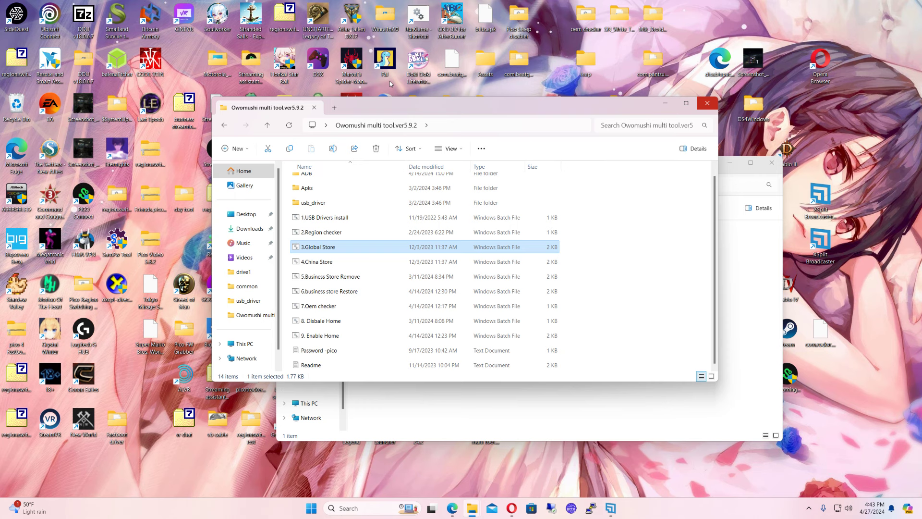
# Bring the headset screencast page to the front and show it full screen.
pyautogui.click(511, 508)
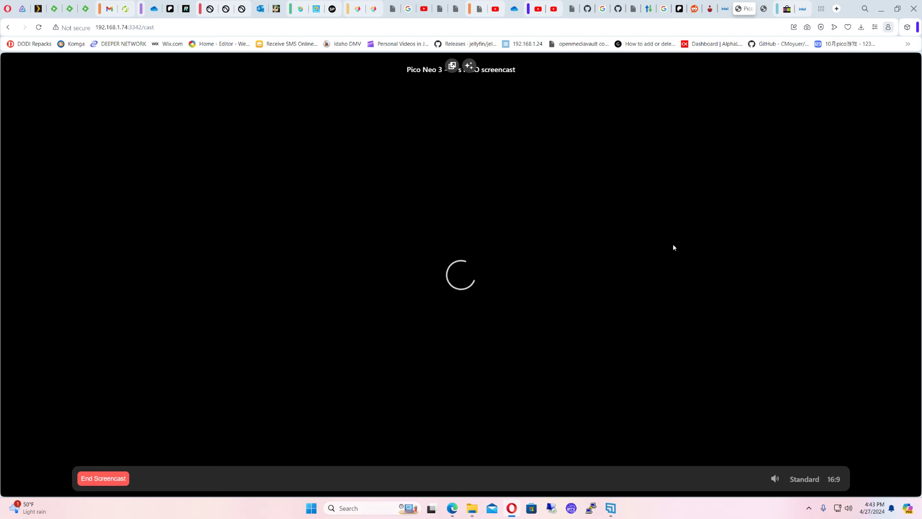
pyautogui.press('F11')
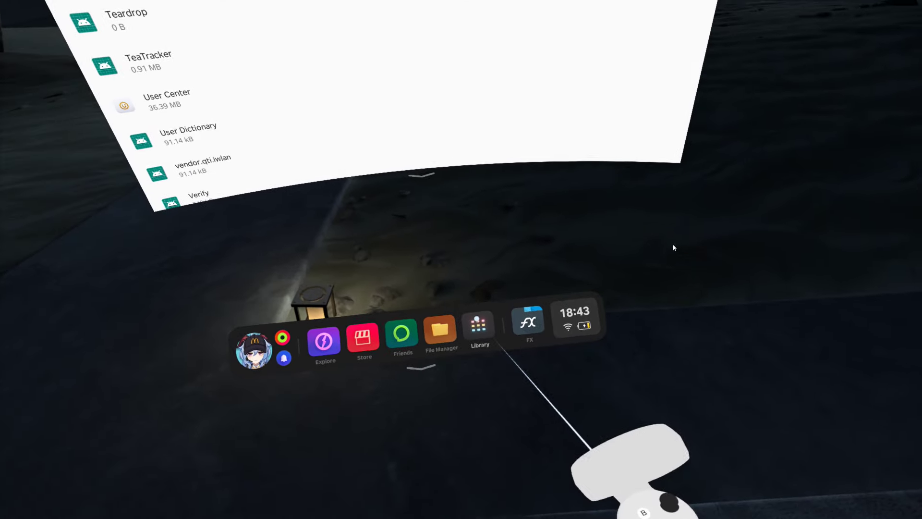
# Log the headset out of its account from the Library profile panel, confirming Log Out.
pyautogui.click(445, 323)
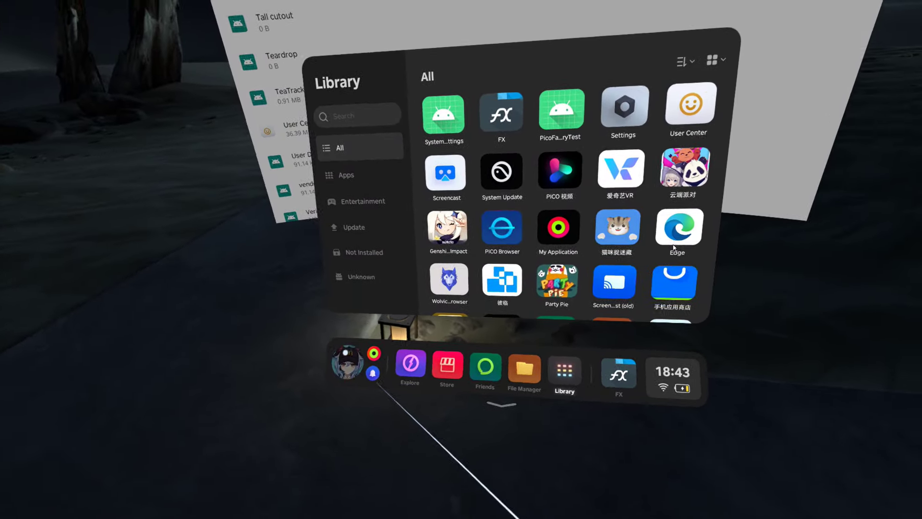
pyautogui.click(321, 366)
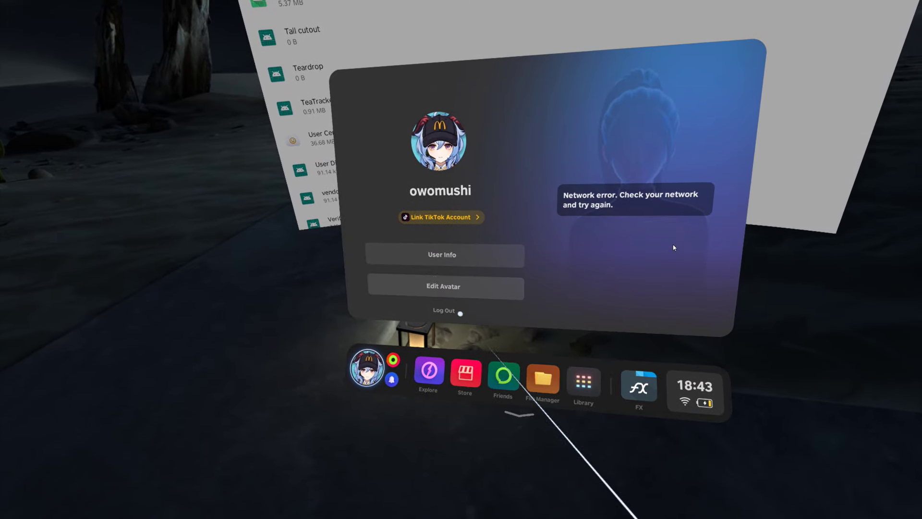
pyautogui.click(444, 308)
pyautogui.click(445, 226)
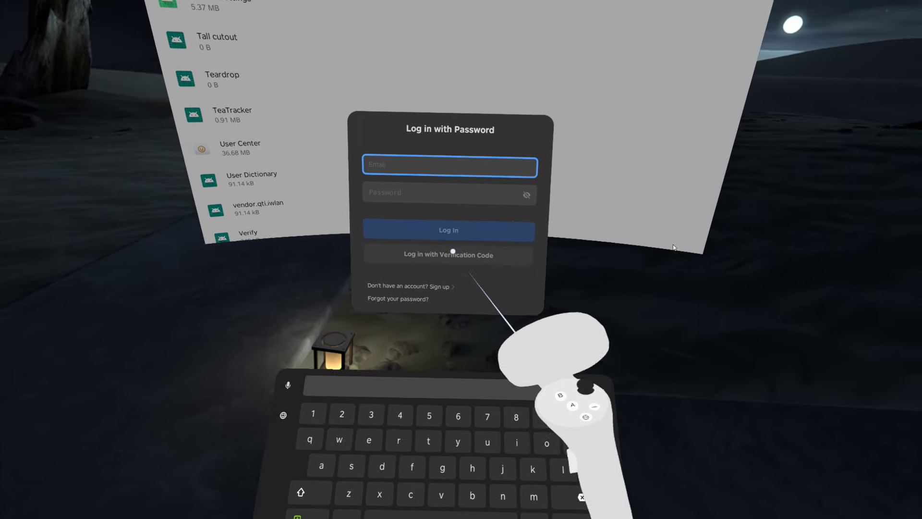
# Switch the headset login to verification-code mode, then show the app Library.
pyautogui.click(453, 253)
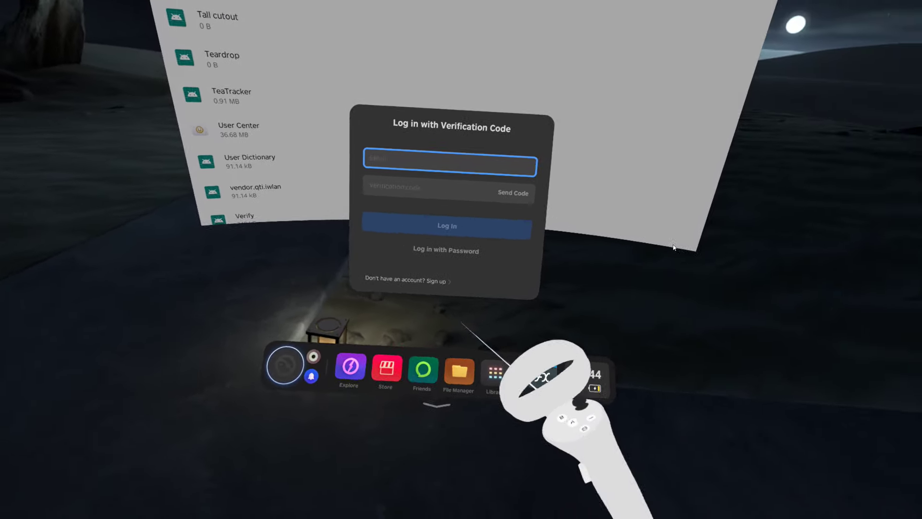
pyautogui.click(495, 373)
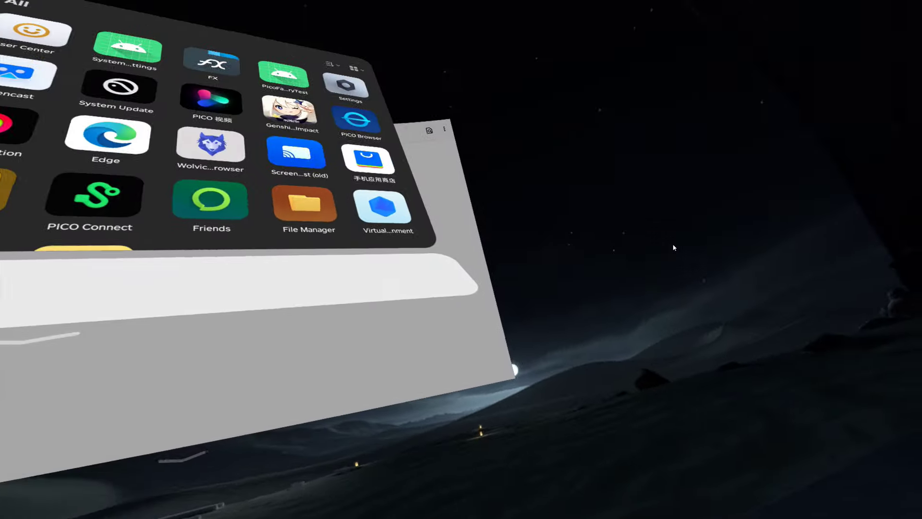
# Leave the cast and run 4.China Store, installing China store 5.8.0 with region CN.
pyautogui.press('Escape')
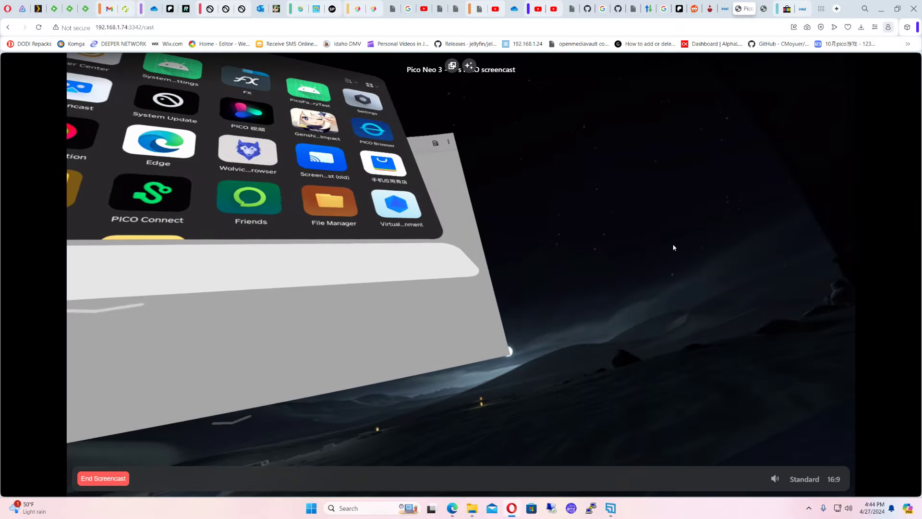
pyautogui.click(882, 9)
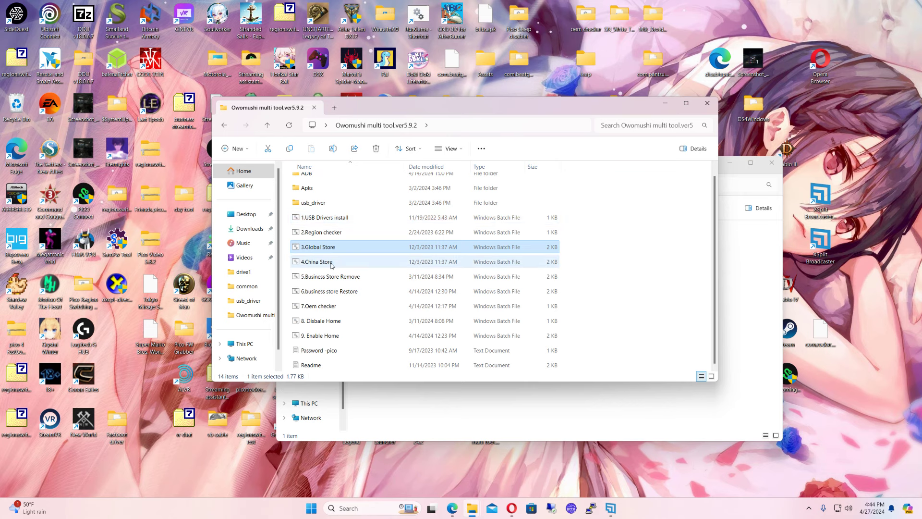
pyautogui.click(331, 264)
pyautogui.doubleClick(336, 265)
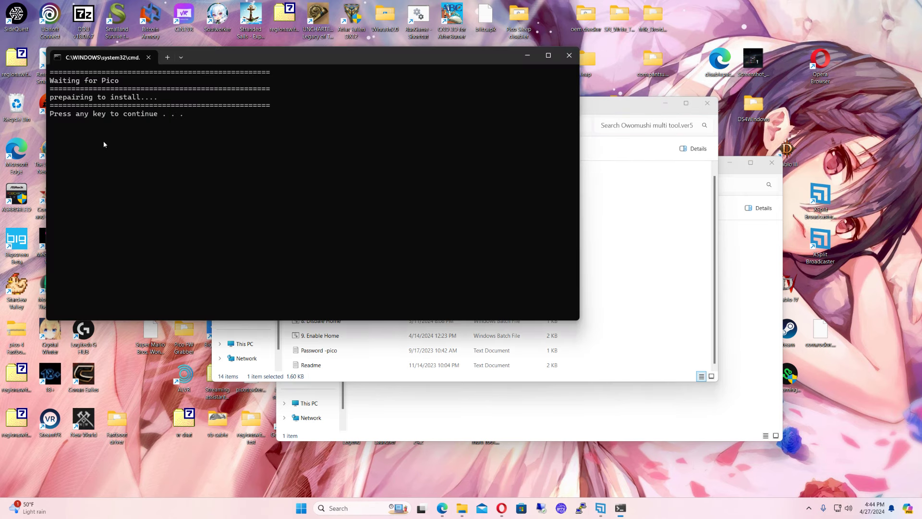
pyautogui.press('Return')
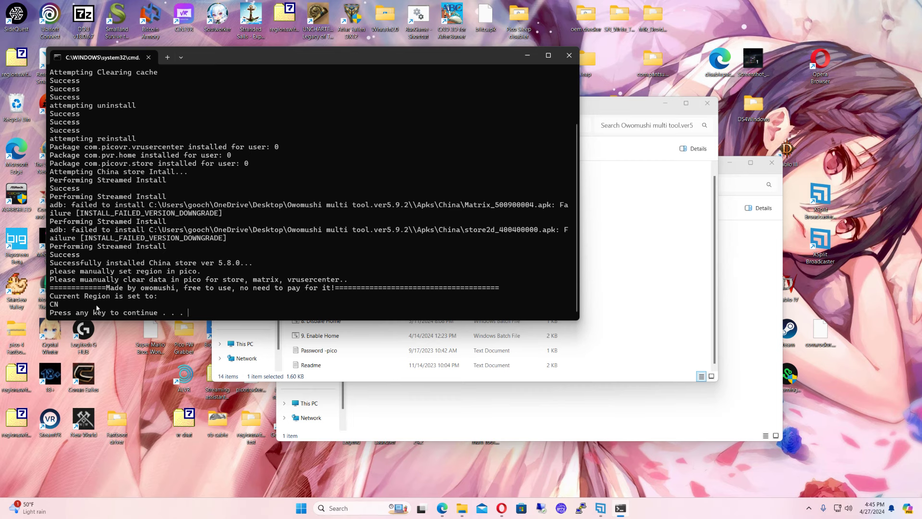
pyautogui.press('Return')
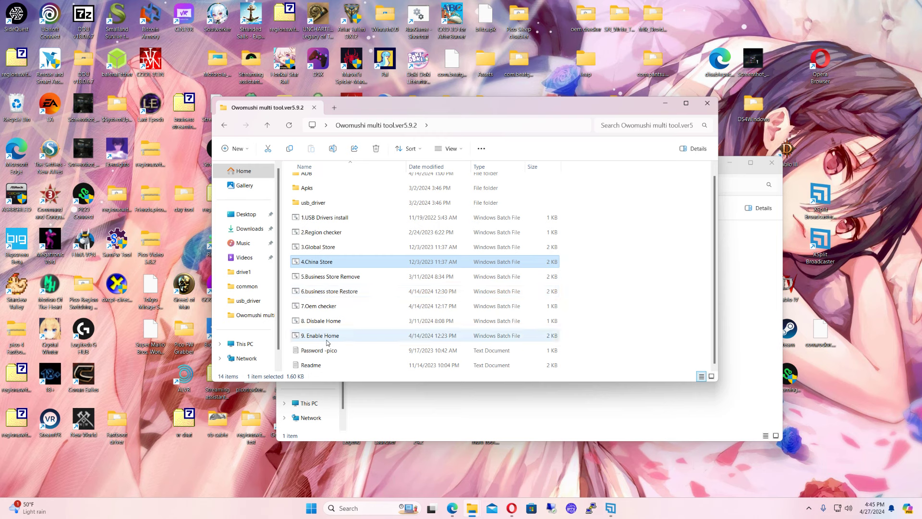
# Run the 8. Disbale Home script to disable home packages, then restore the full-screen cast.
pyautogui.click(325, 322)
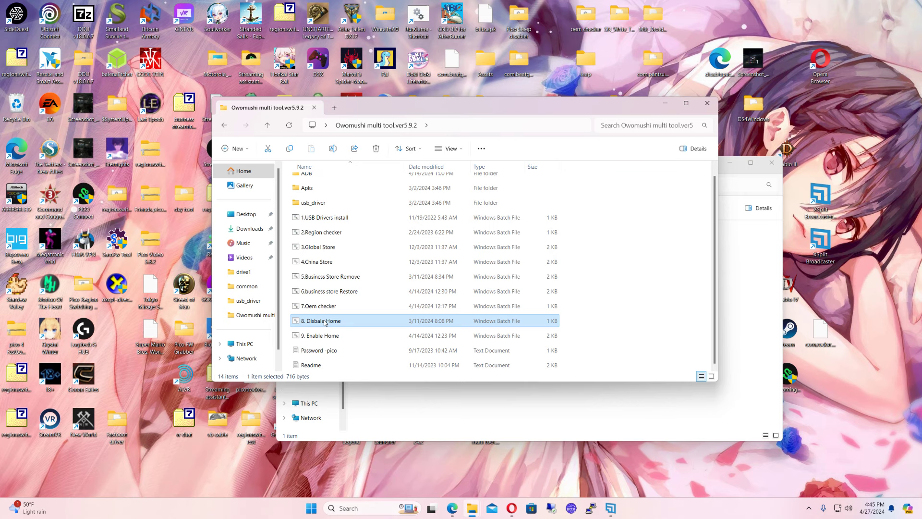
pyautogui.doubleClick(325, 320)
pyautogui.press('Return')
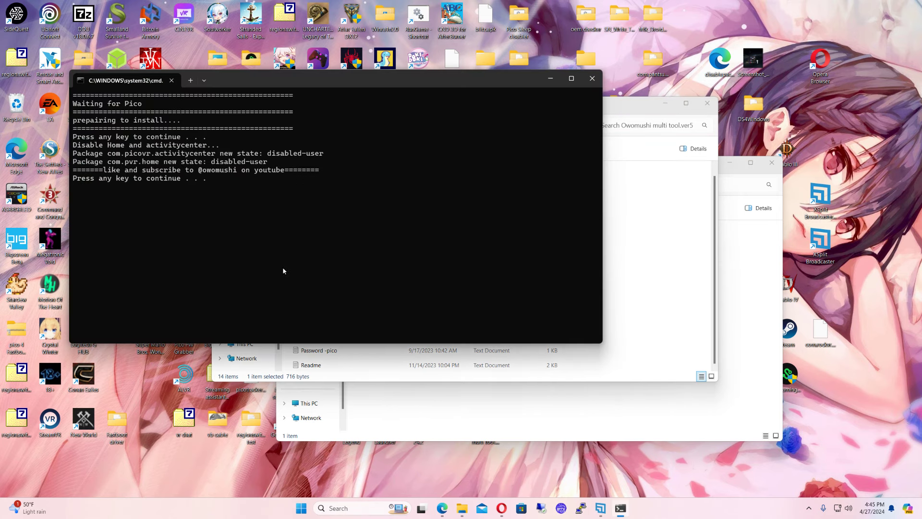
pyautogui.press('Return')
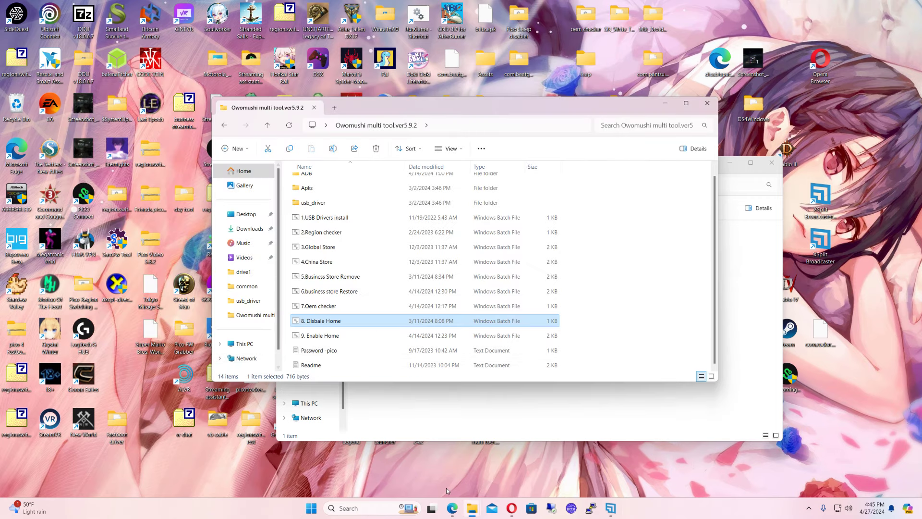
pyautogui.click(512, 508)
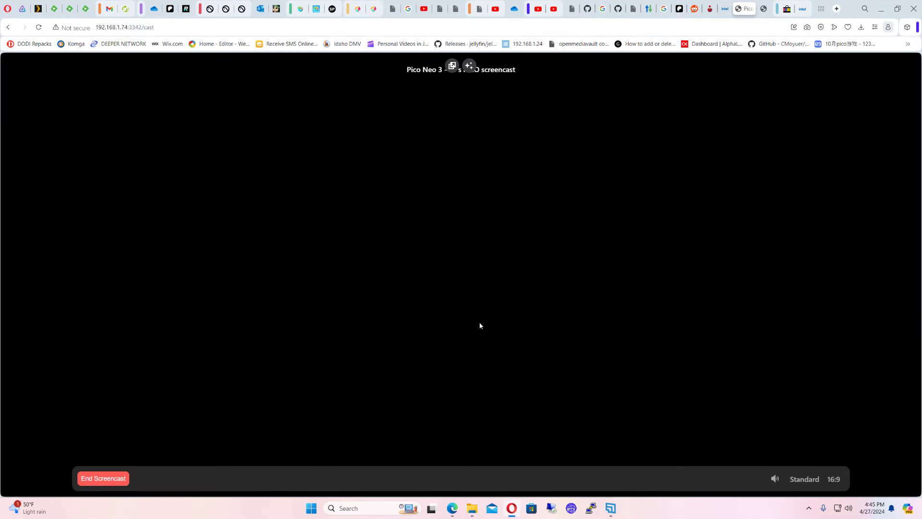
pyautogui.press('F11')
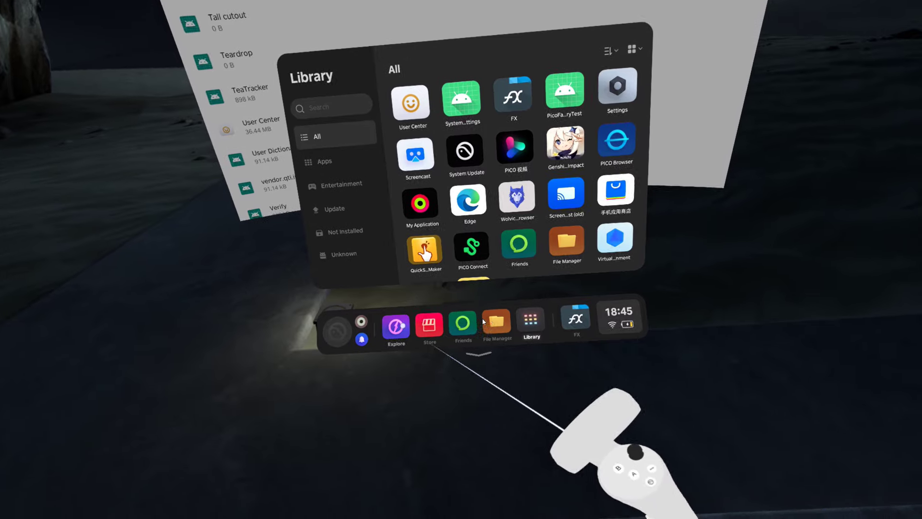
# Close the headset's app Library and app storage list, leaving the VR home dock.
pyautogui.click(482, 321)
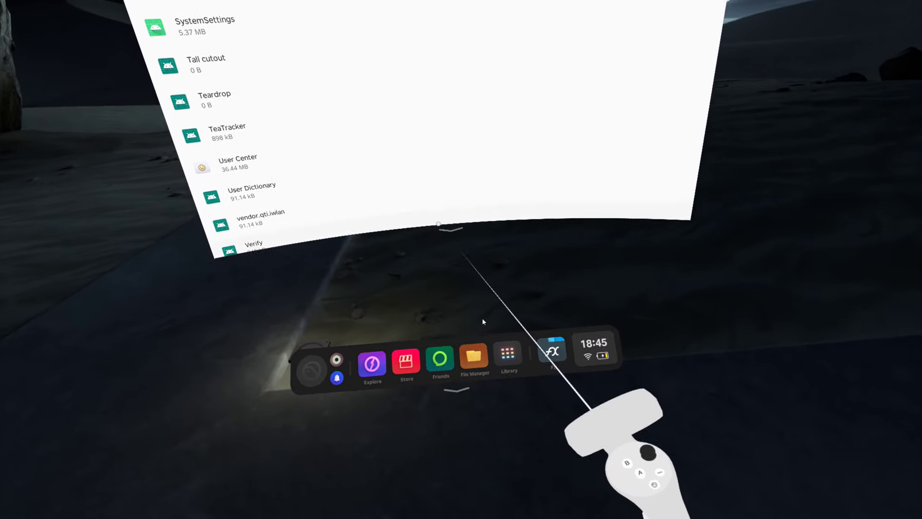
pyautogui.click(482, 318)
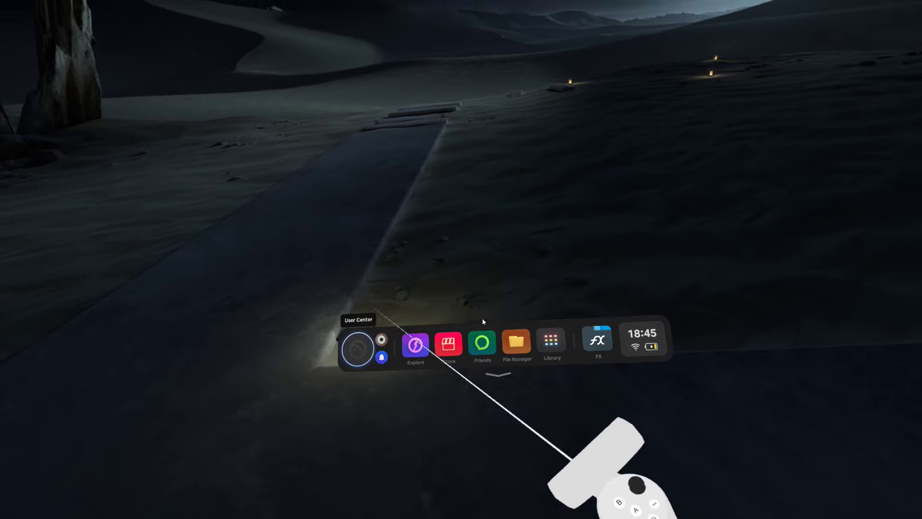
# Open the headset's account login and scroll its +86 country-or-region code list.
pyautogui.click(272, 361)
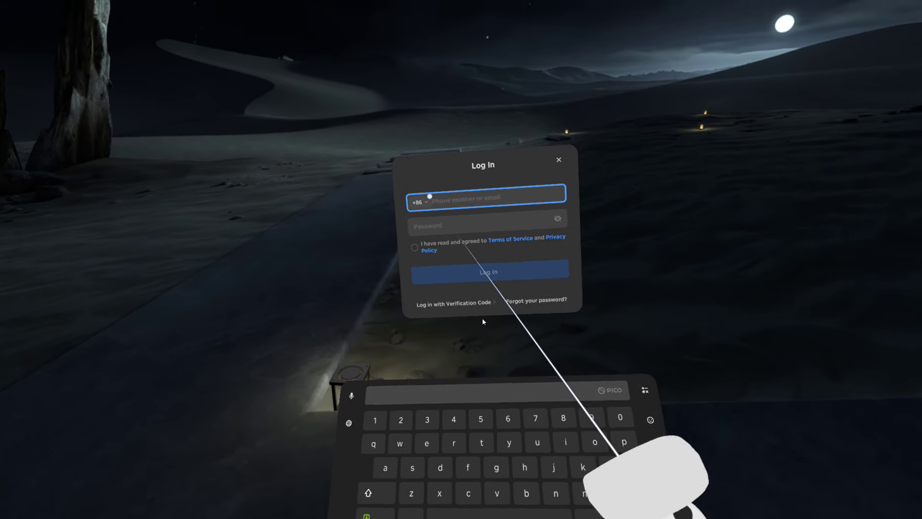
pyautogui.click(422, 193)
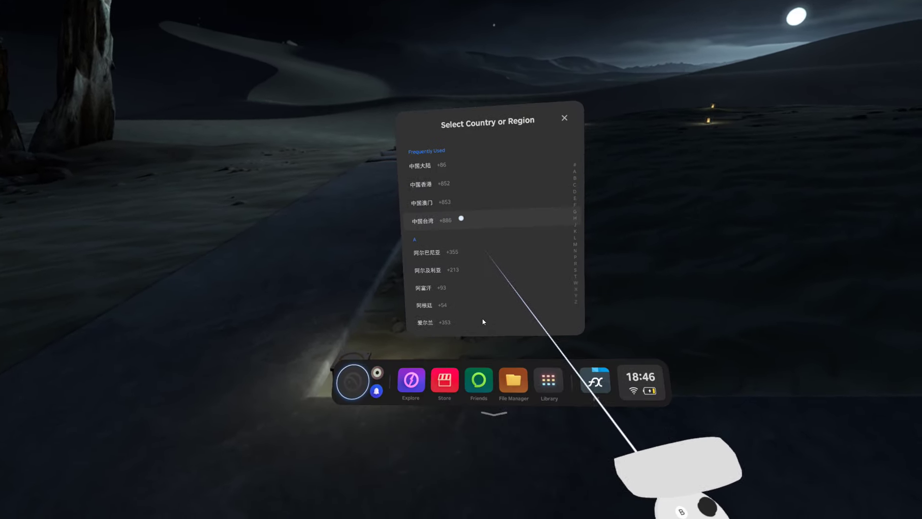
pyautogui.scroll(-10, 464, 267)
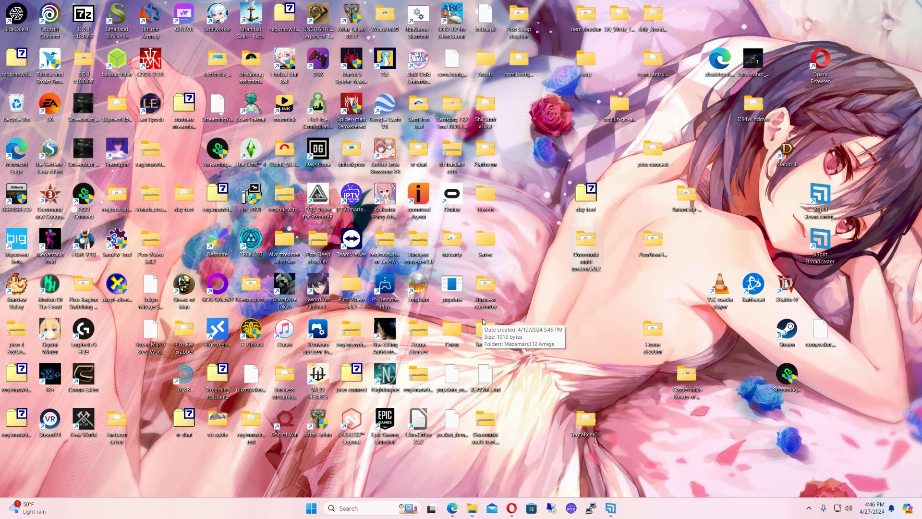
# Bring the Opera screencast page back up from the taskbar.
pyautogui.click(504, 507)
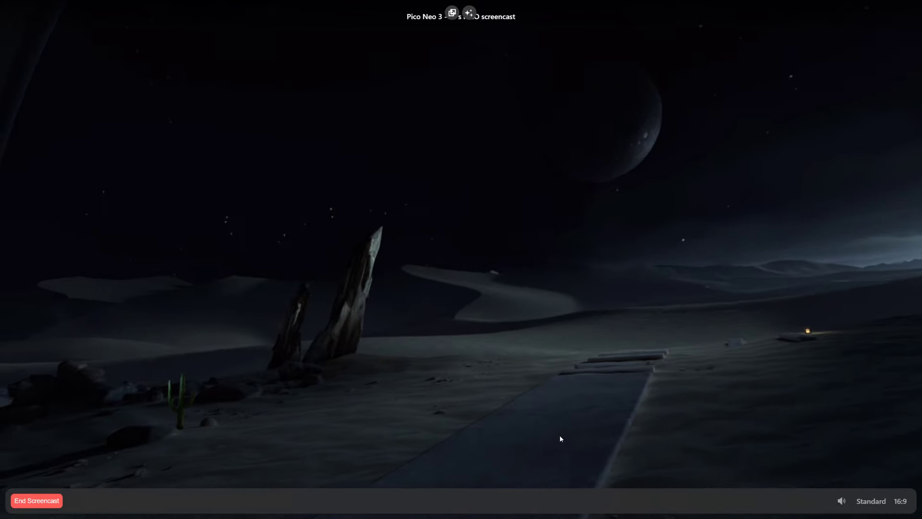